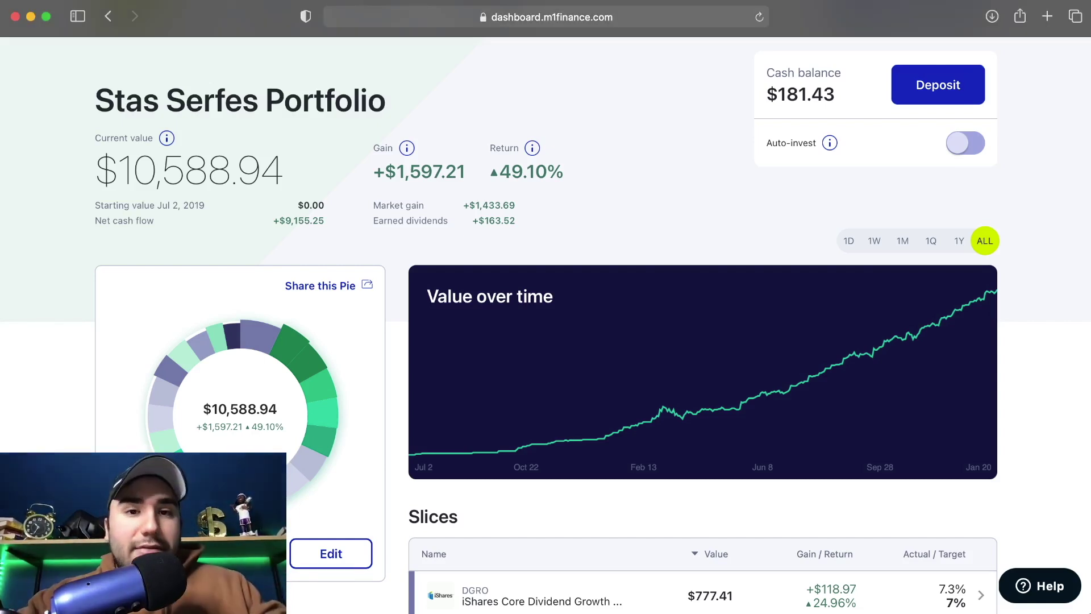
# Step: Examine the portfolio overview and the target percentage of each holding in its pie editor
pyautogui.scroll(2, 546, 324)
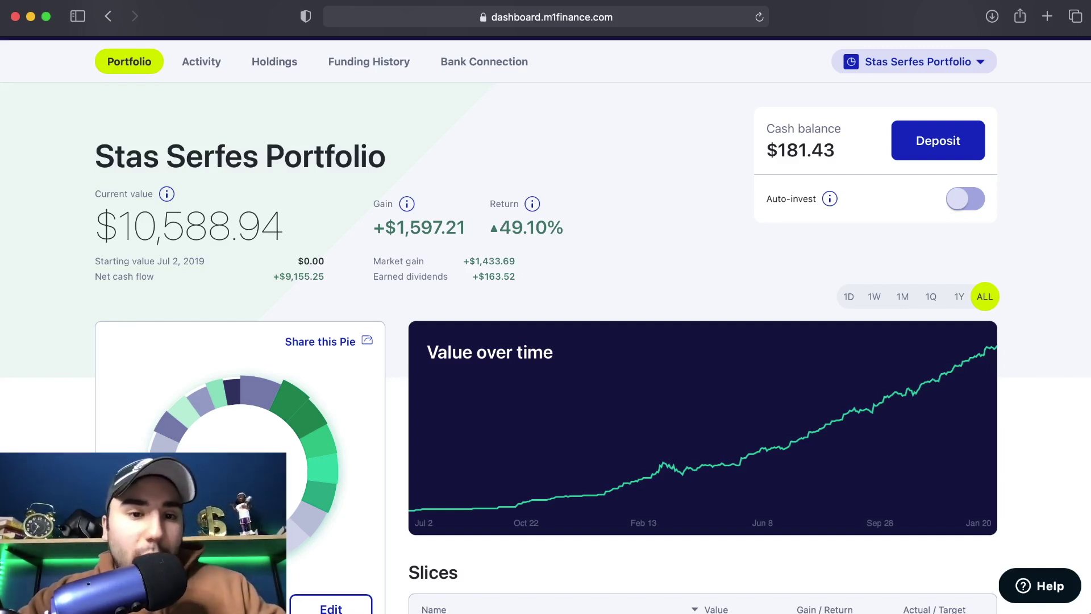
pyautogui.scroll(-5, 702, 426)
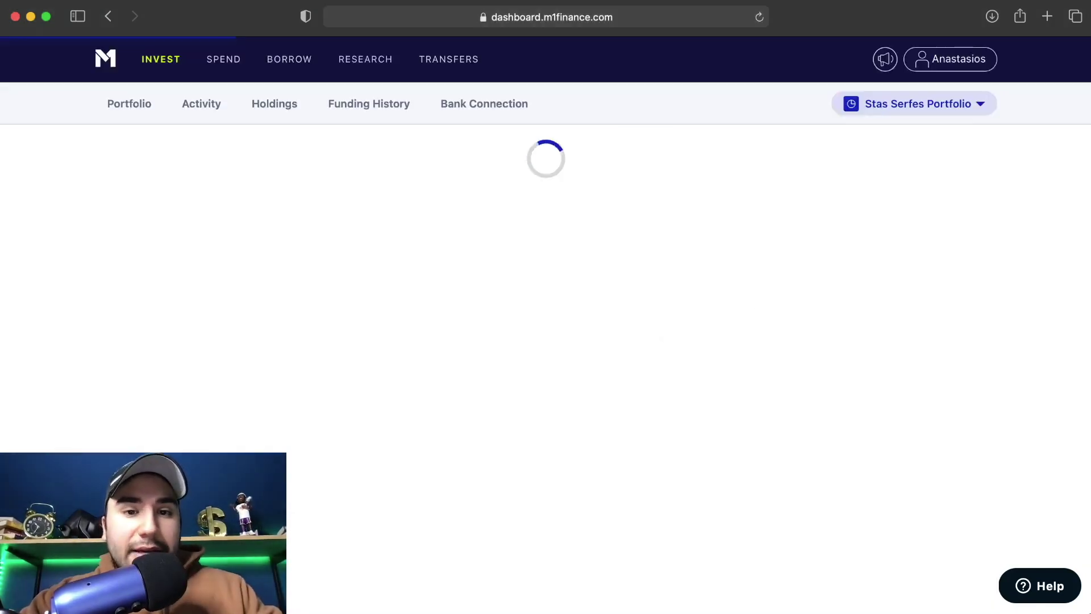
pyautogui.scroll(-10, 272, 365)
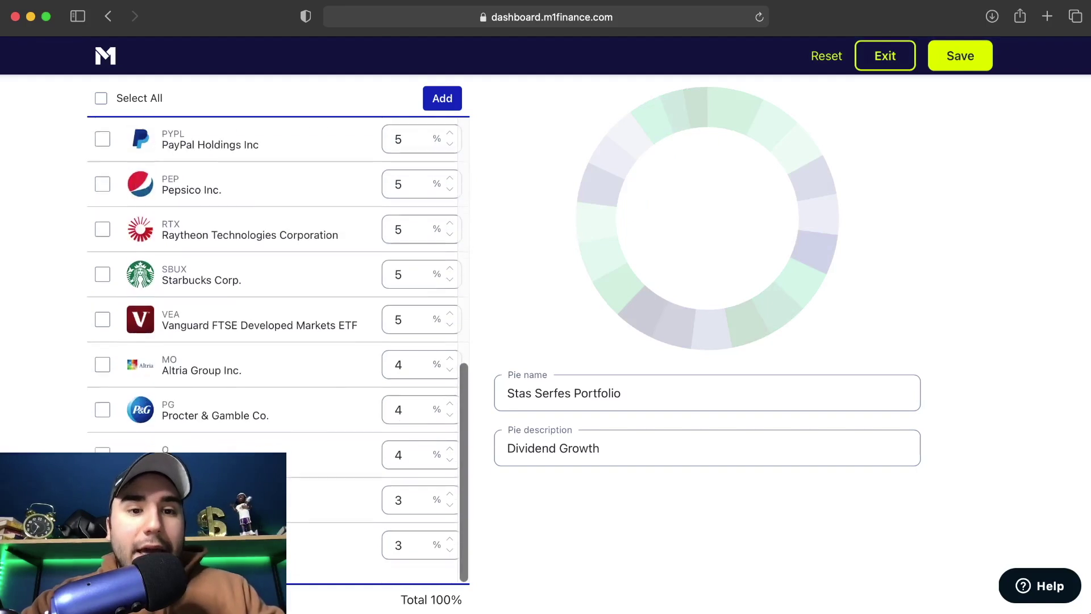
pyautogui.scroll(10, 273, 352)
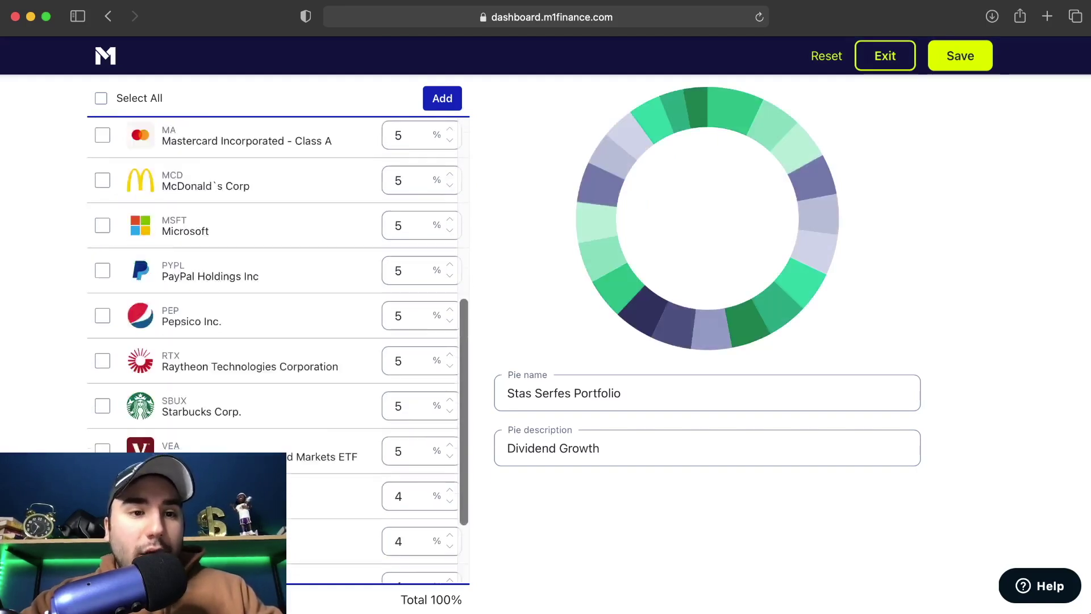
pyautogui.scroll(-10, 273, 275)
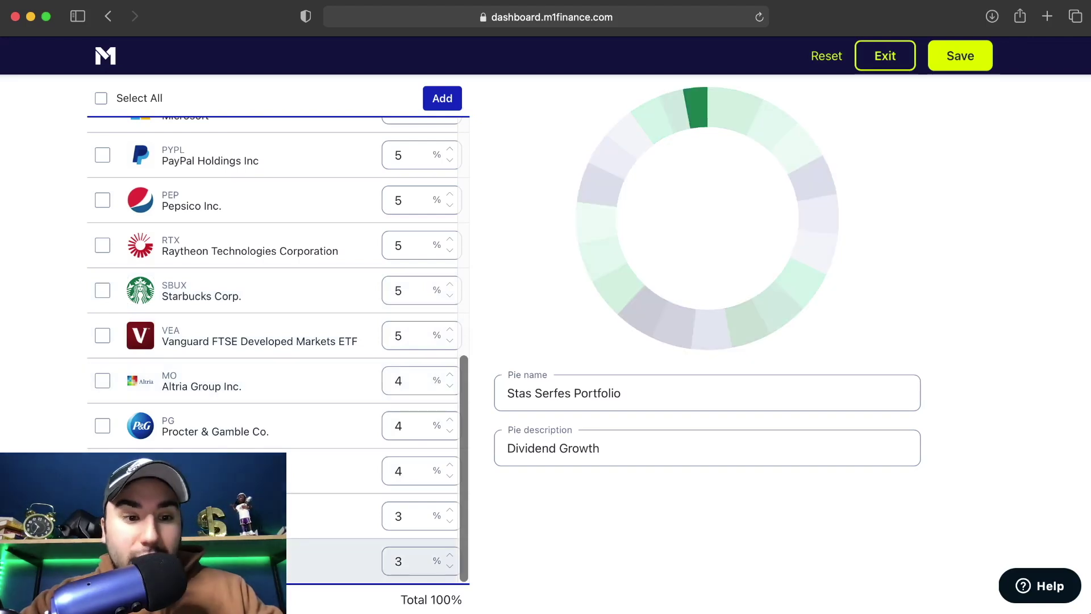
pyautogui.scroll(10, 273, 352)
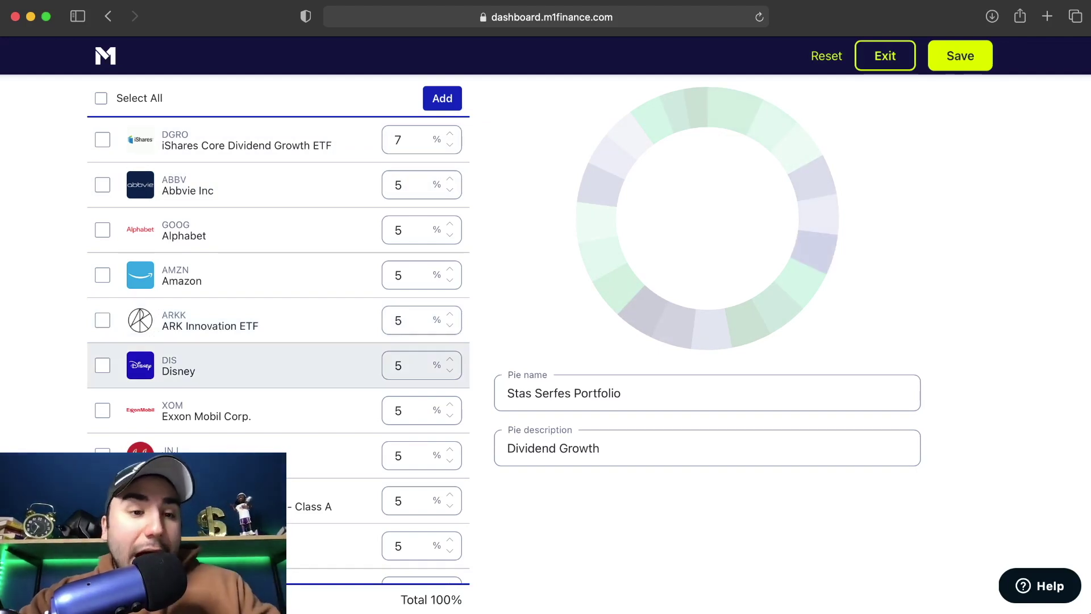
pyautogui.scroll(-10, 278, 193)
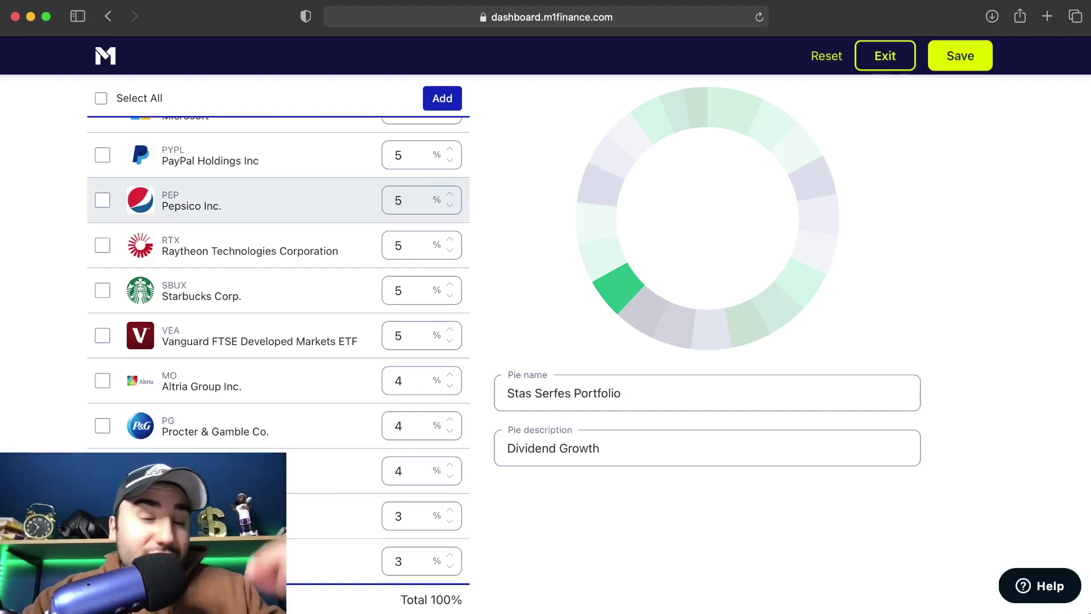
pyautogui.scroll(10, 279, 200)
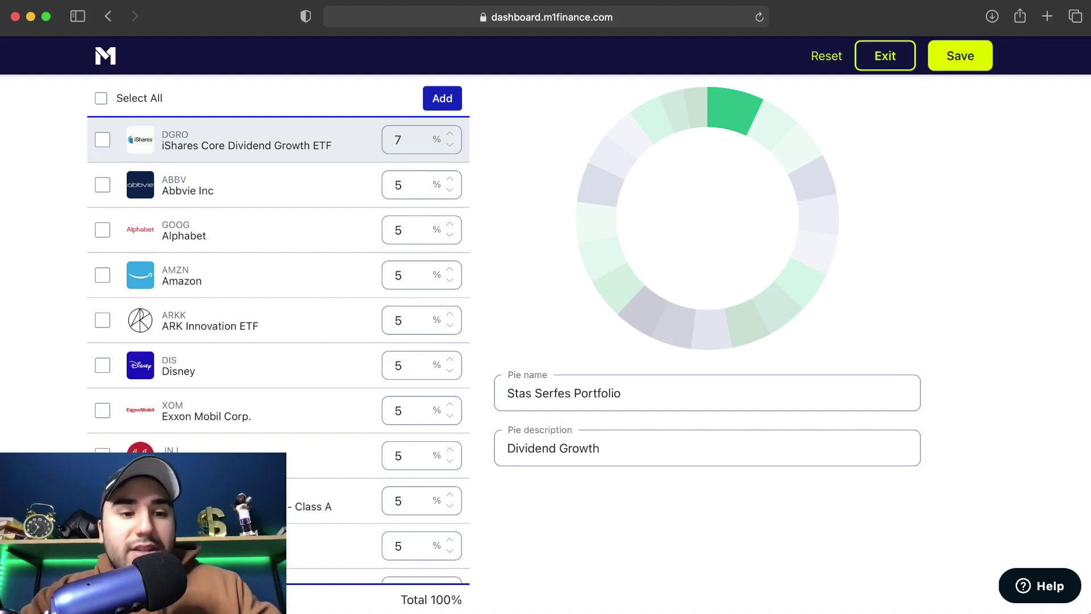
pyautogui.scroll(-10, 279, 150)
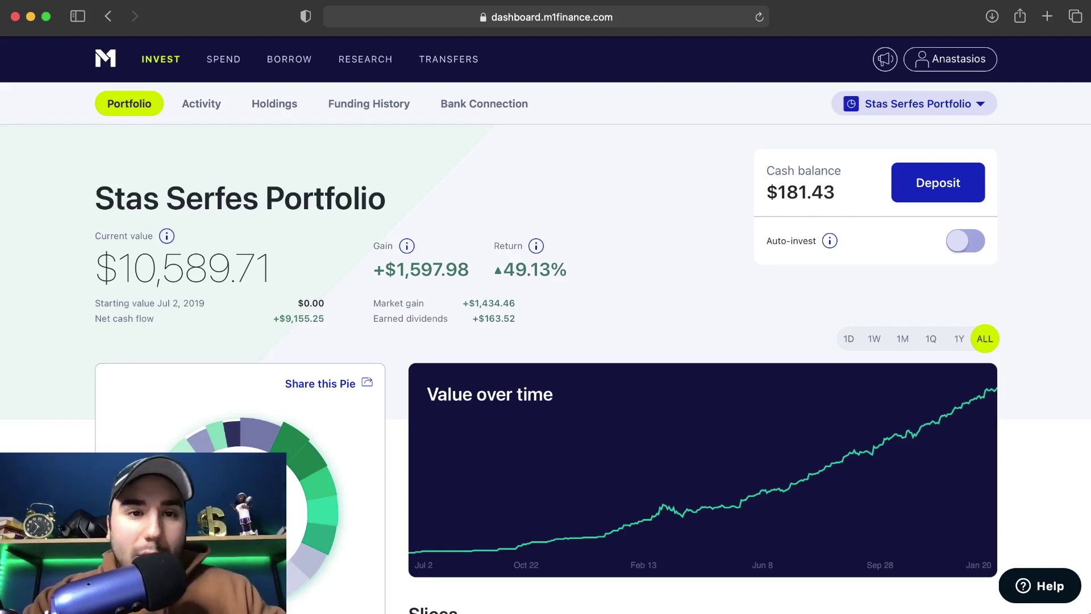
# Step: Start a new pie from the saved pies in Research and select Apple, Microsoft and Amazon for it
pyautogui.click(365, 59)
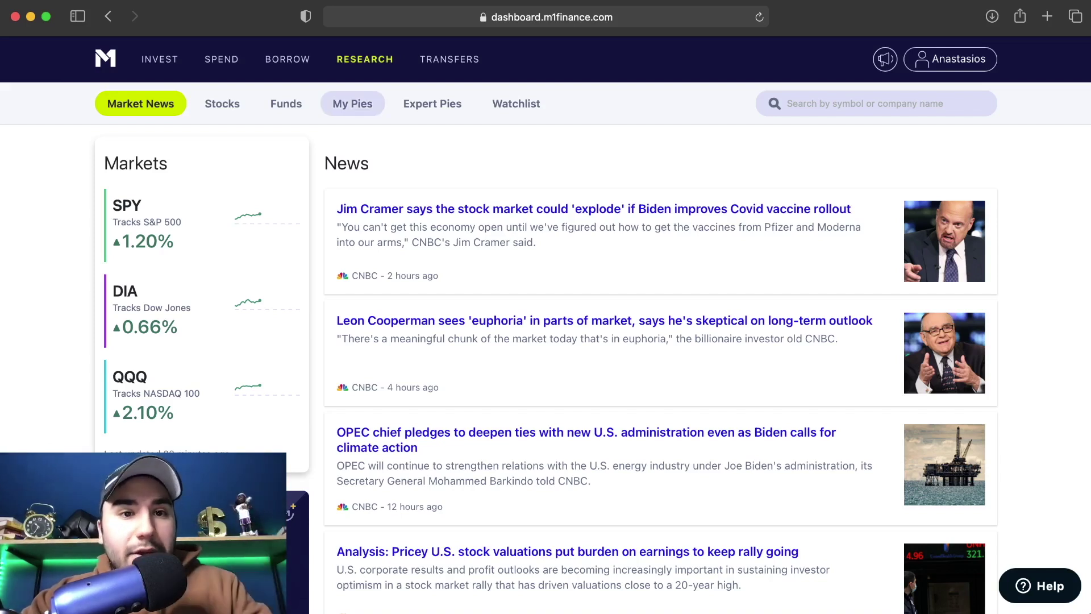
pyautogui.click(352, 103)
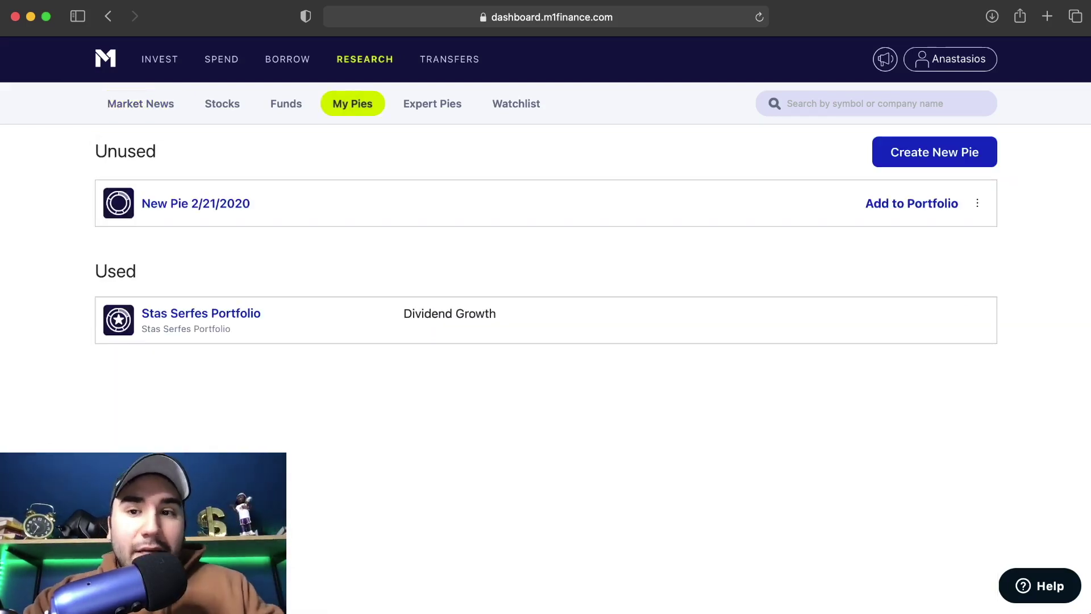
pyautogui.click(934, 152)
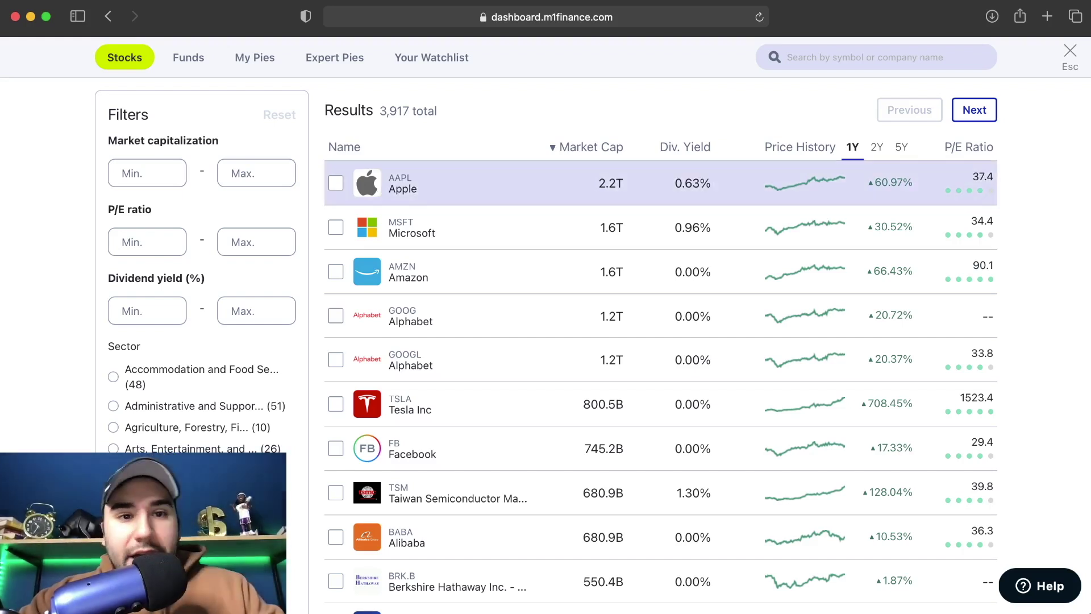
pyautogui.click(336, 182)
pyautogui.click(335, 227)
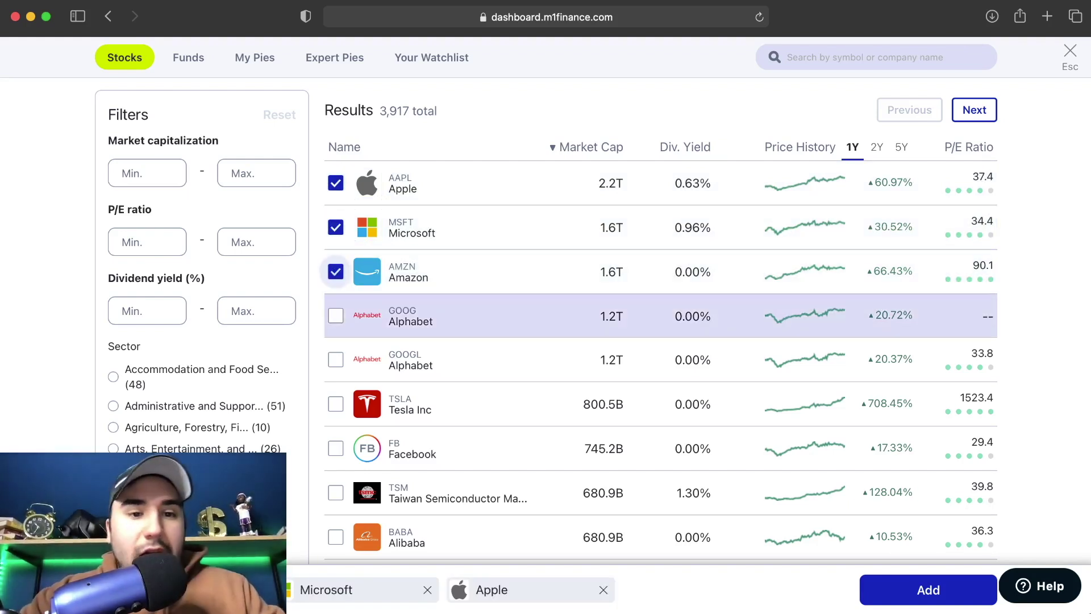
pyautogui.click(397, 316)
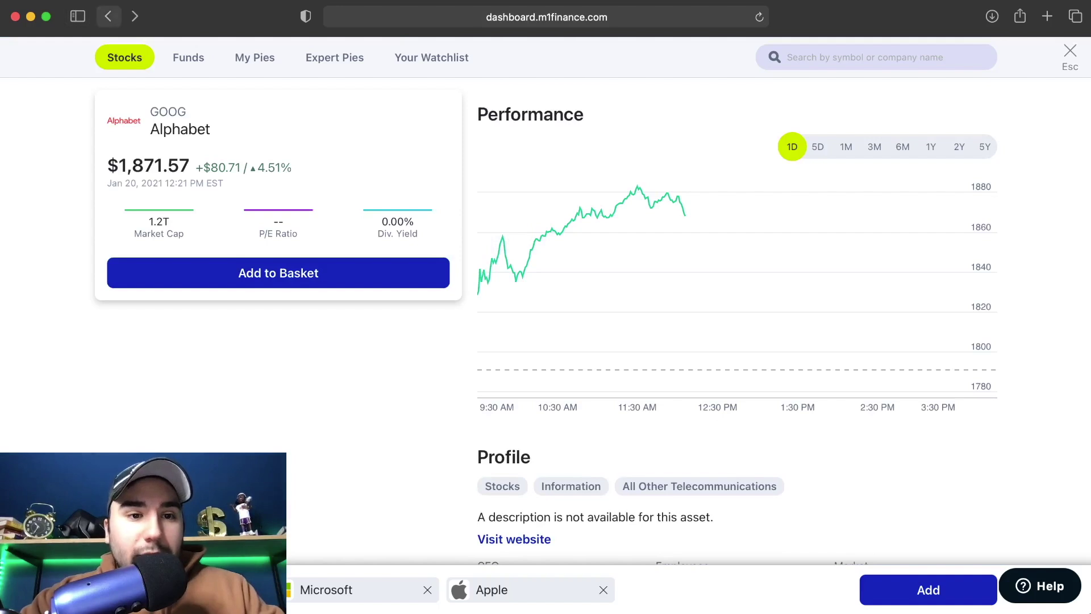
pyautogui.click(107, 16)
pyautogui.click(398, 316)
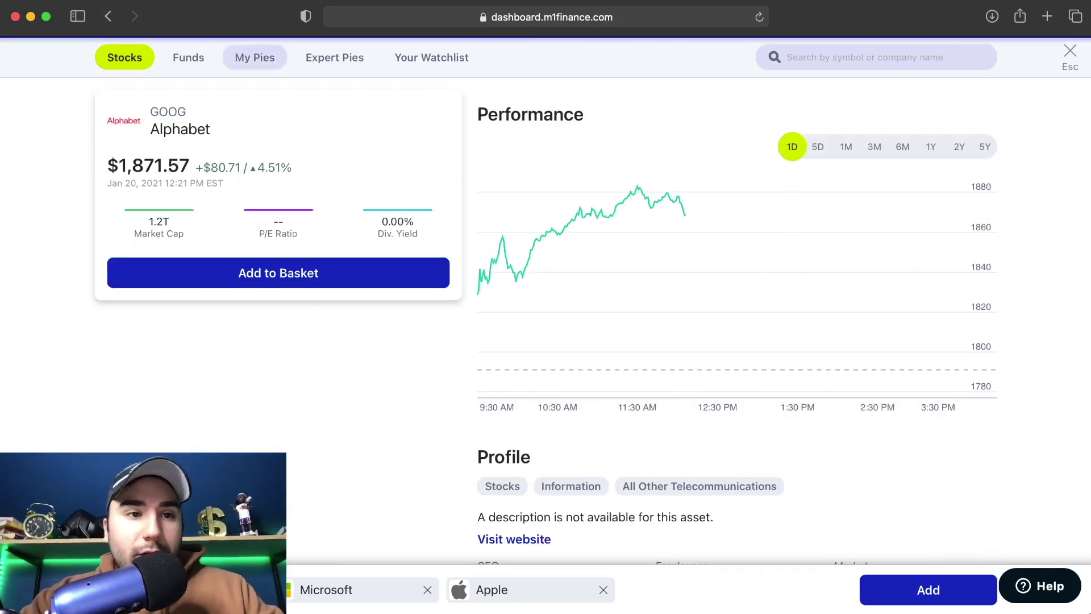
pyautogui.click(108, 16)
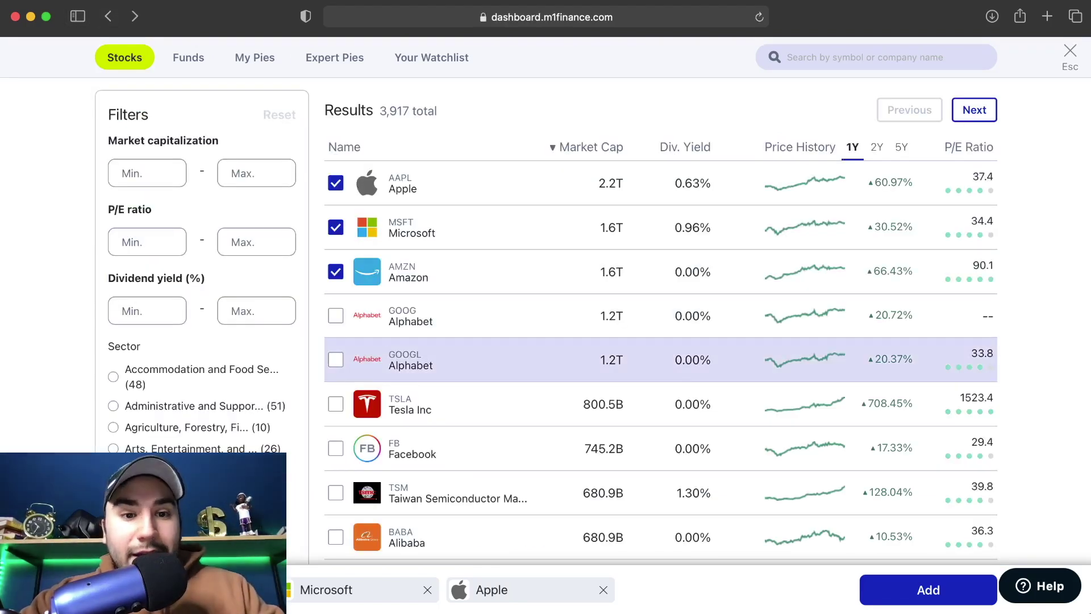
# Step: Select Alphabet (GOOG) and Tesla as well, and add all the chosen stocks to the new pie
pyautogui.click(335, 316)
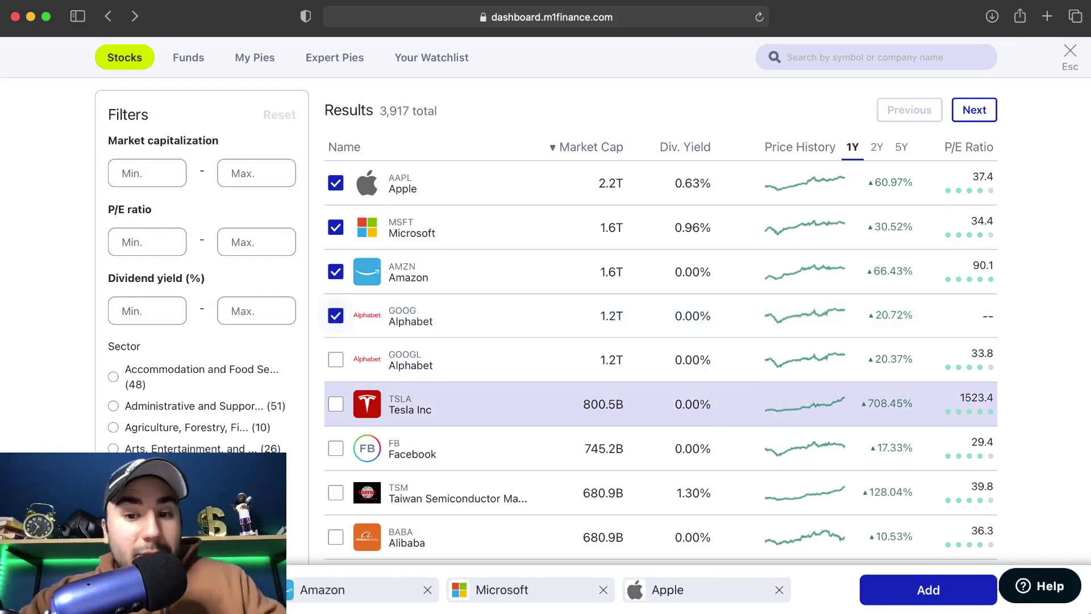
pyautogui.click(335, 404)
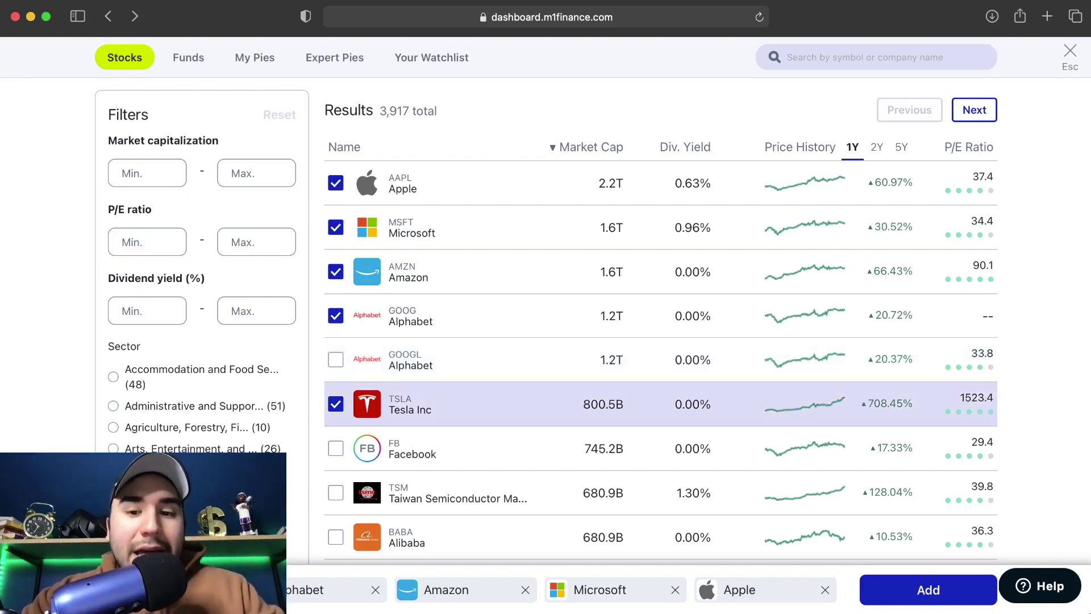
pyautogui.click(927, 590)
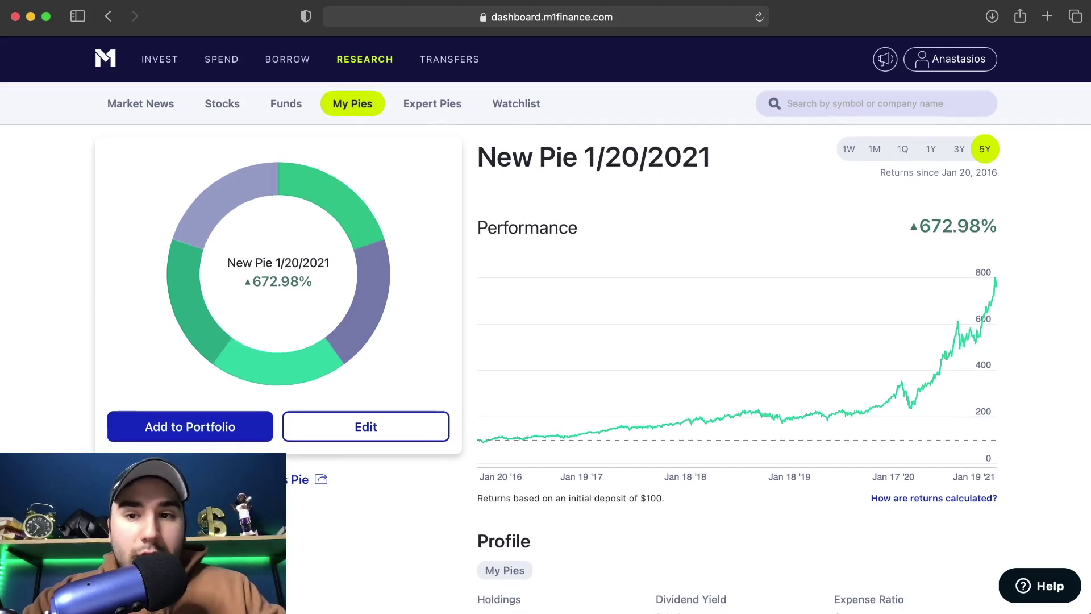
# Step: Open the new pie for editing, try Alphabet's target at 22%, and lower it again by two percentage points
pyautogui.moveTo(708, 420)
pyautogui.moveTo(478, 437)
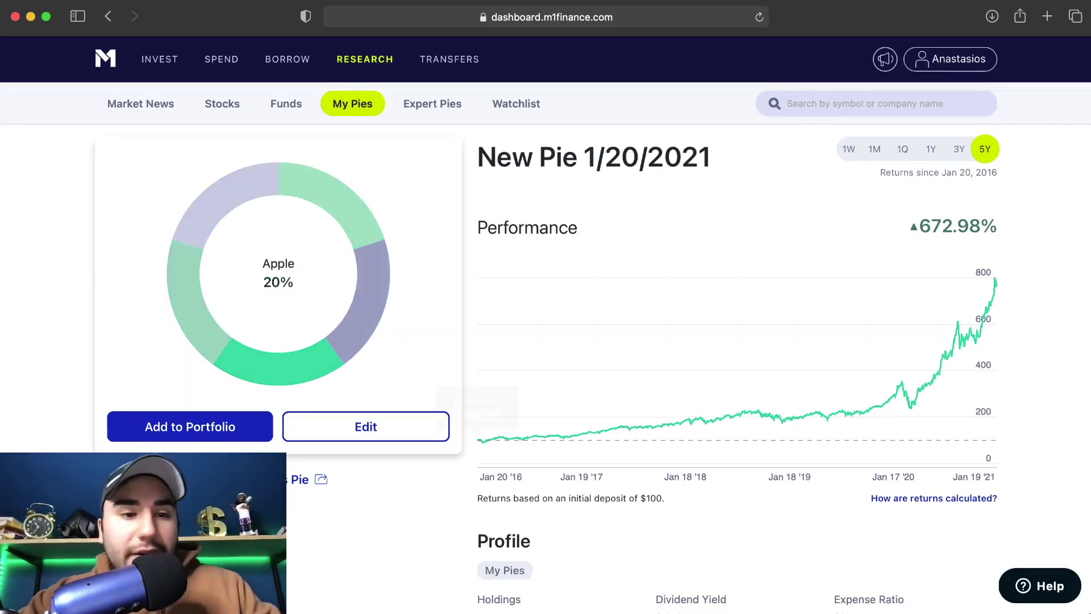
pyautogui.click(366, 426)
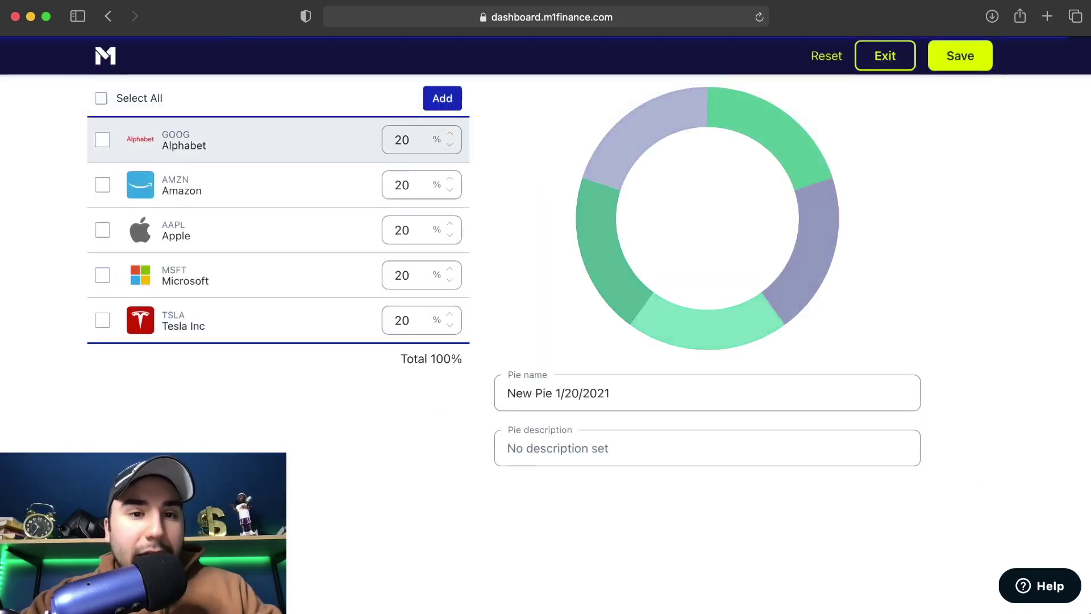
pyautogui.press('Up')
pyautogui.press('Up')
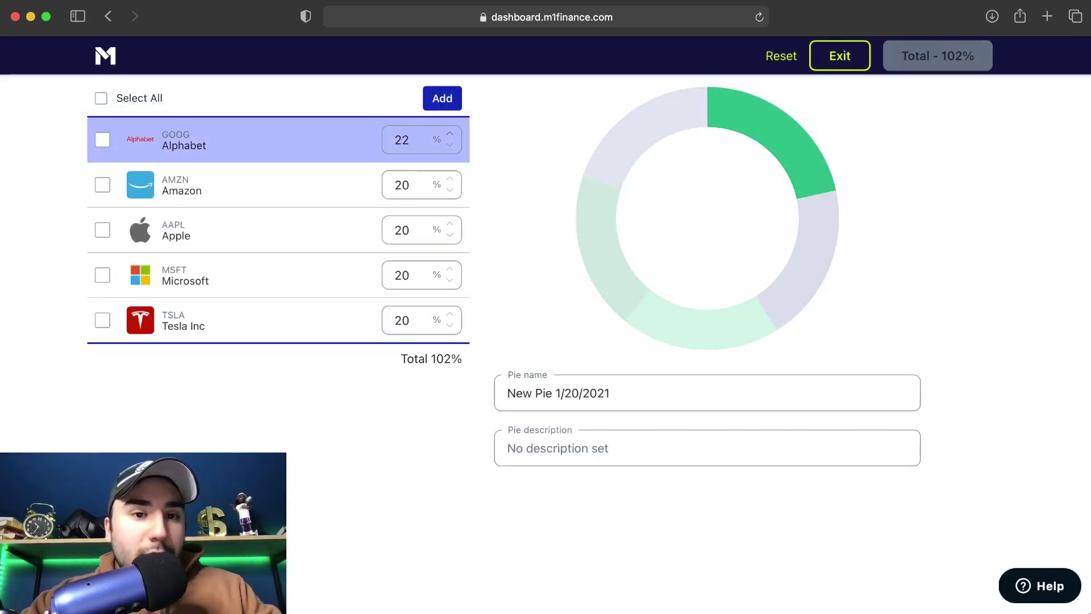
pyautogui.press('Down')
pyautogui.press('Down')
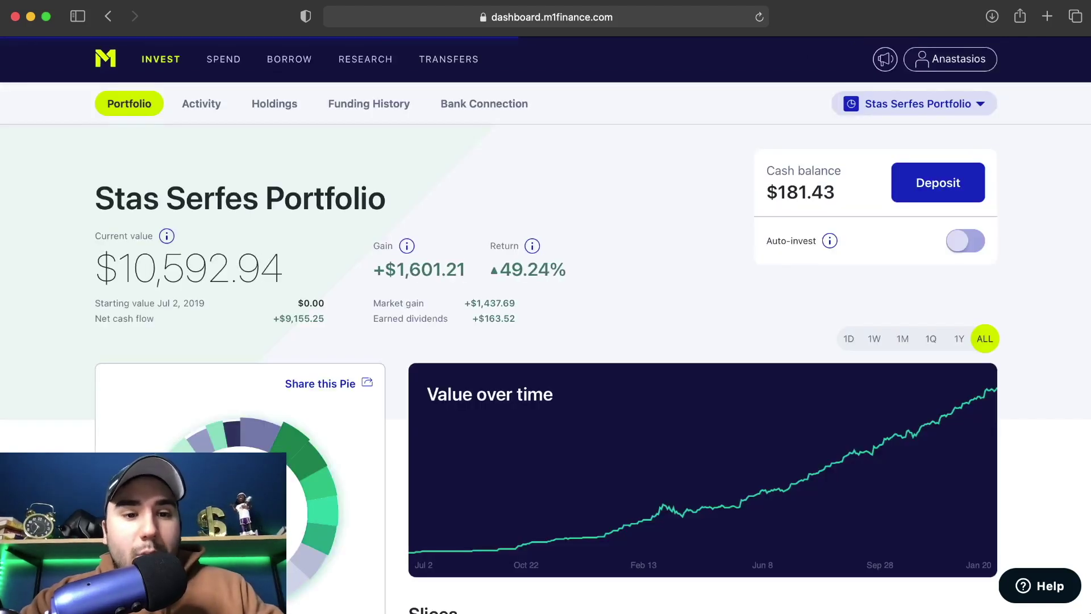
# Step: Review the main portfolio's value chart and its slices' values, returns and actual versus target percentages
pyautogui.scroll(-3, 545, 341)
pyautogui.scroll(-1, 546, 341)
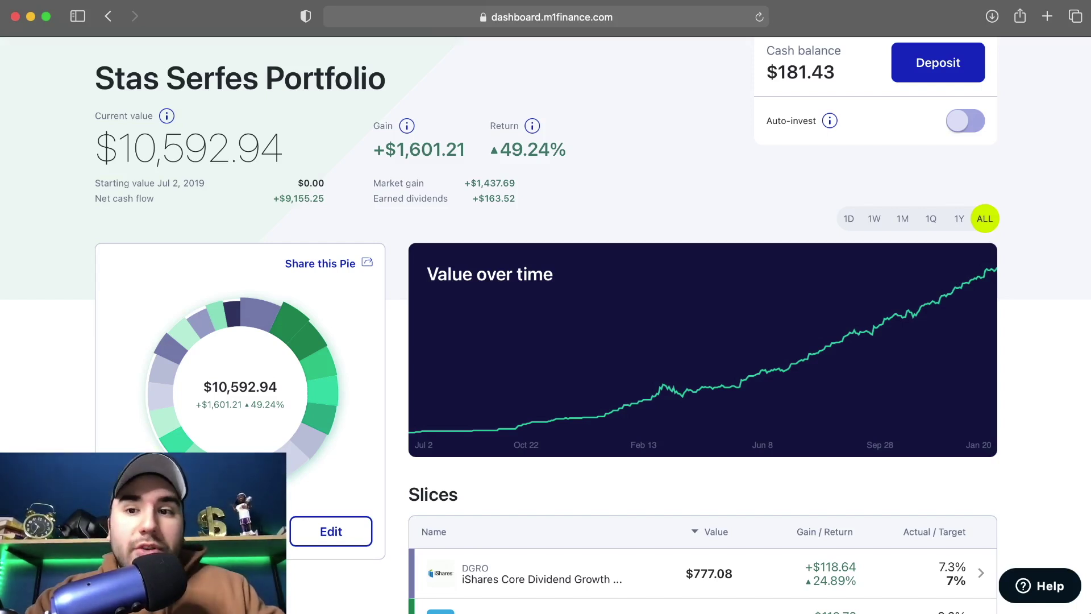
pyautogui.scroll(3, 545, 324)
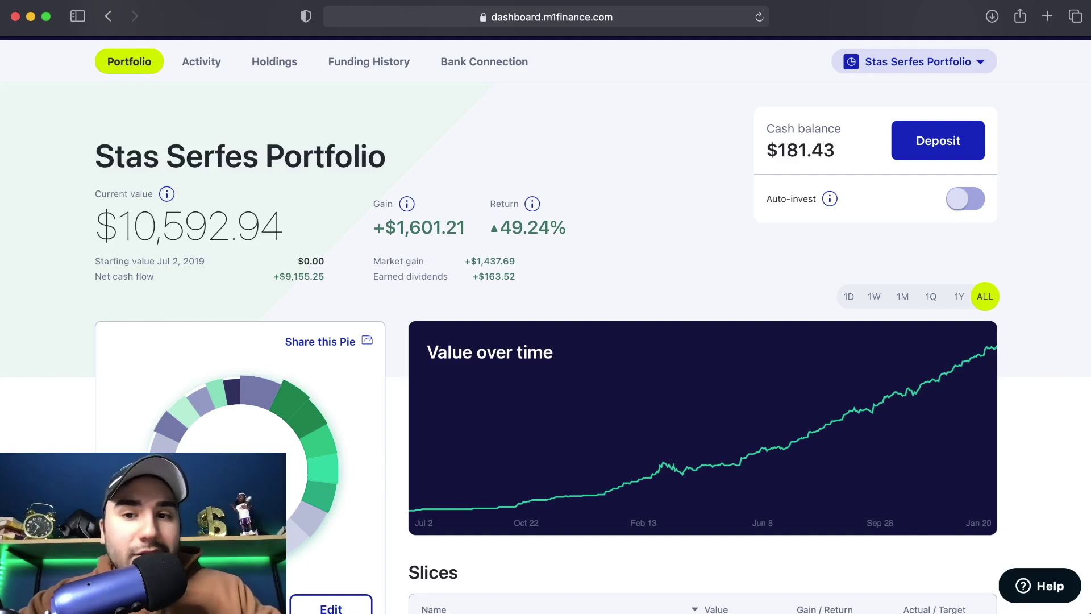
pyautogui.scroll(-2, 671, 341)
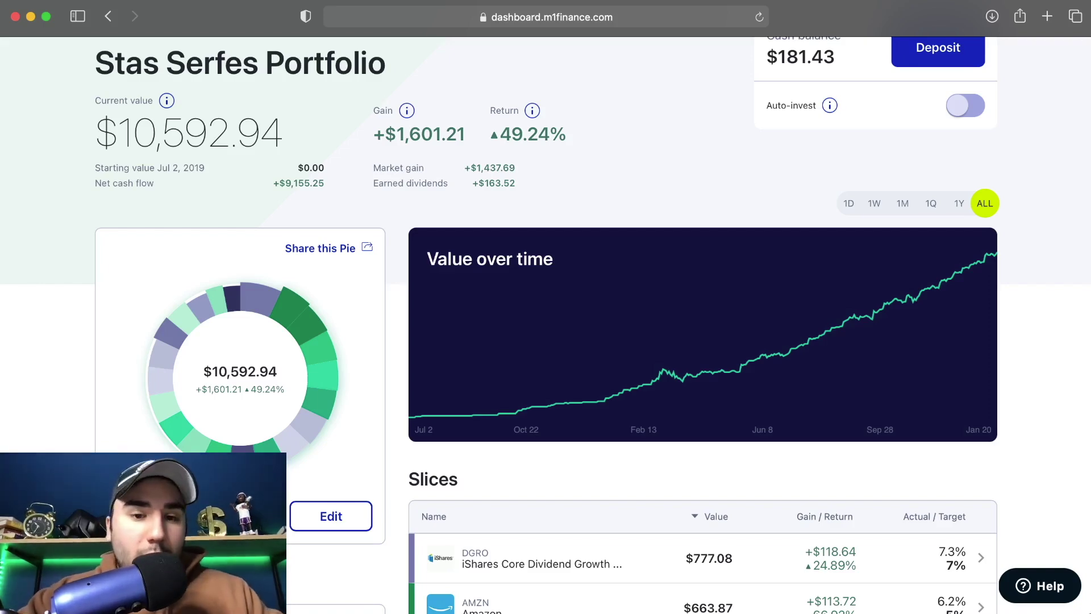
pyautogui.scroll(-10, 704, 417)
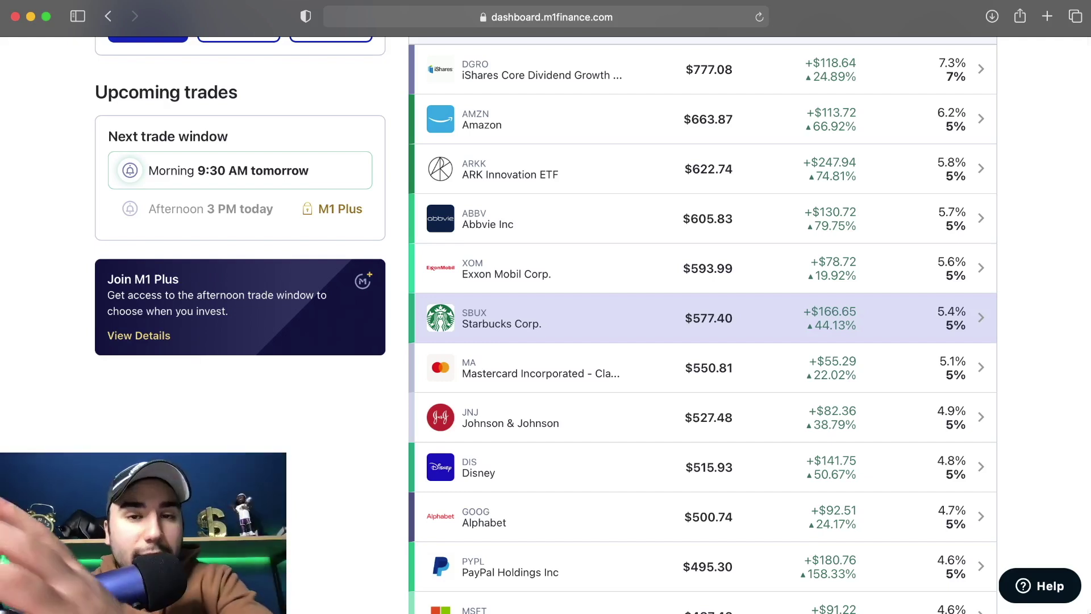
pyautogui.scroll(10, 704, 318)
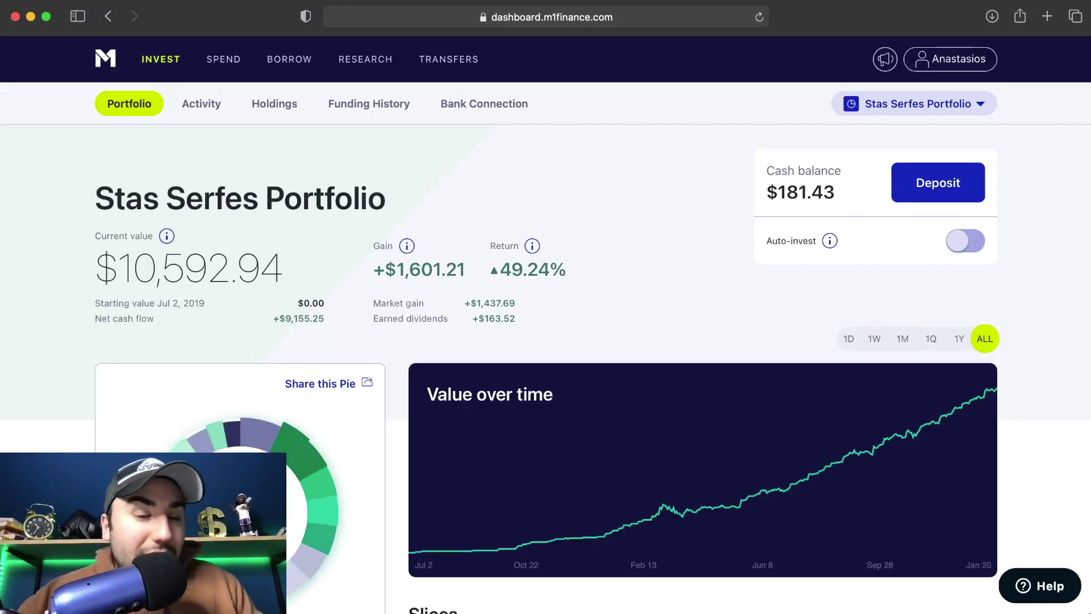
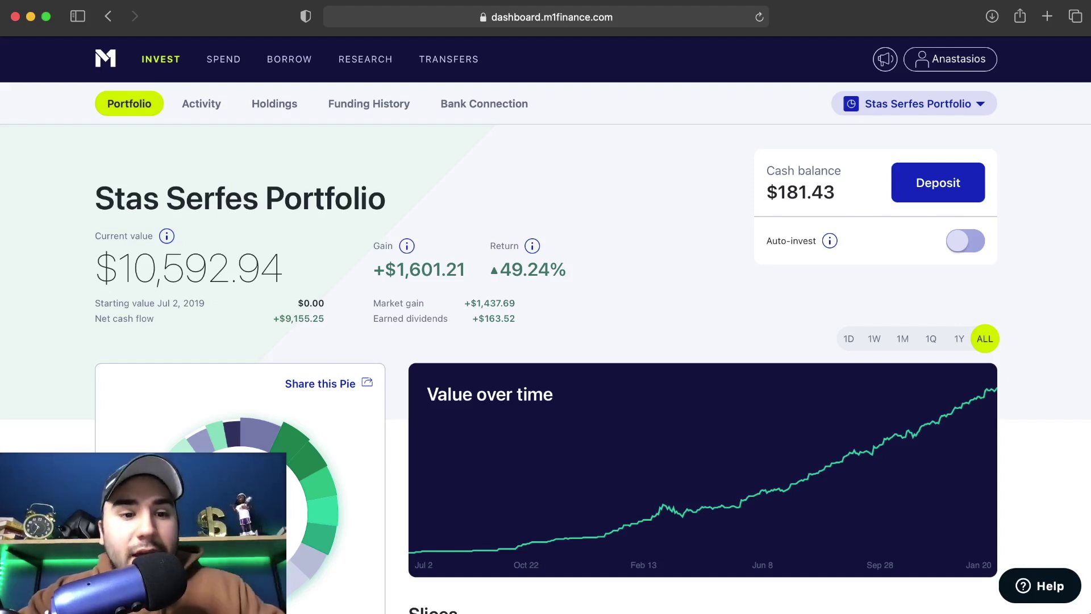
pyautogui.scroll(-5, 546, 318)
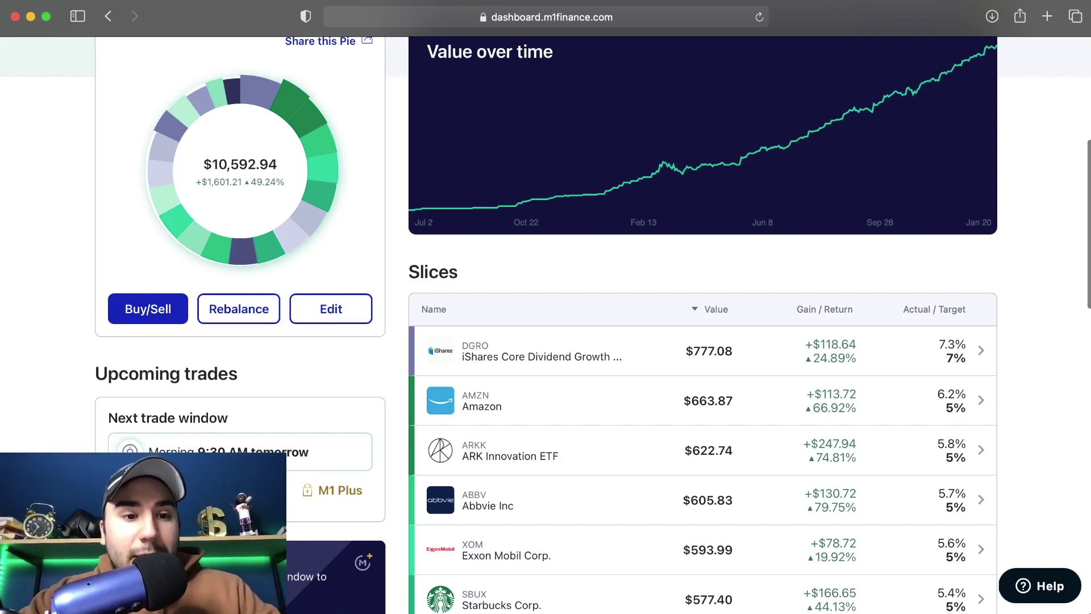
pyautogui.scroll(-3, 702, 341)
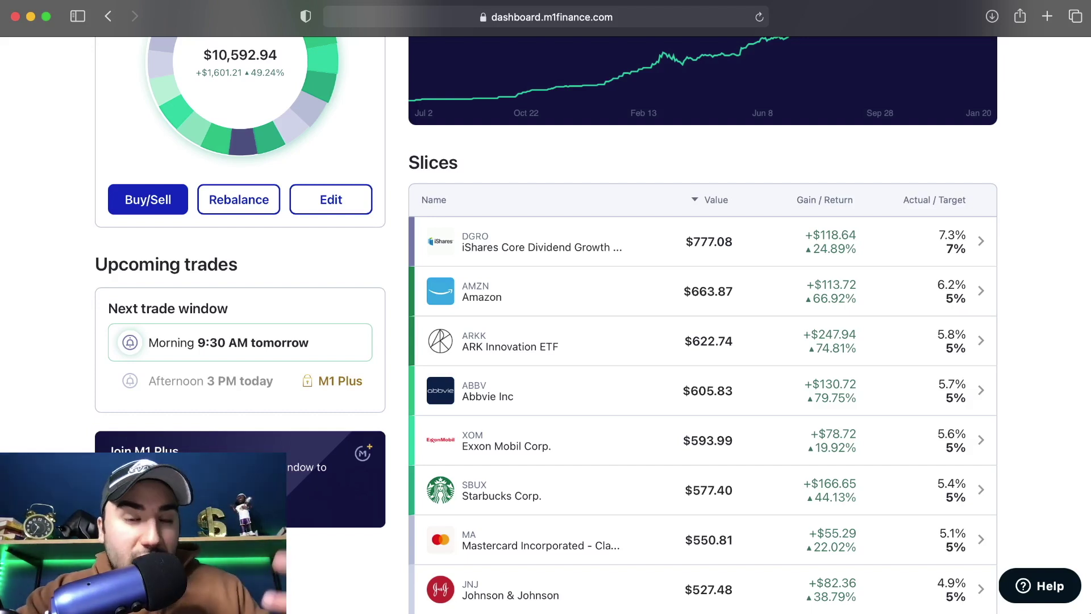
pyautogui.scroll(7, 546, 307)
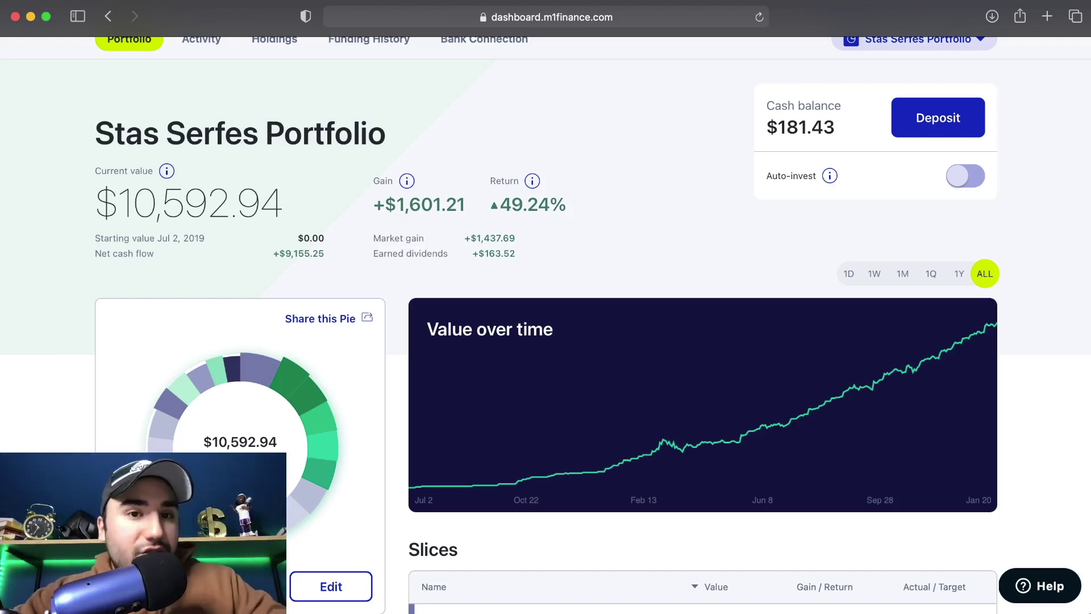
pyautogui.scroll(-5, 583, 173)
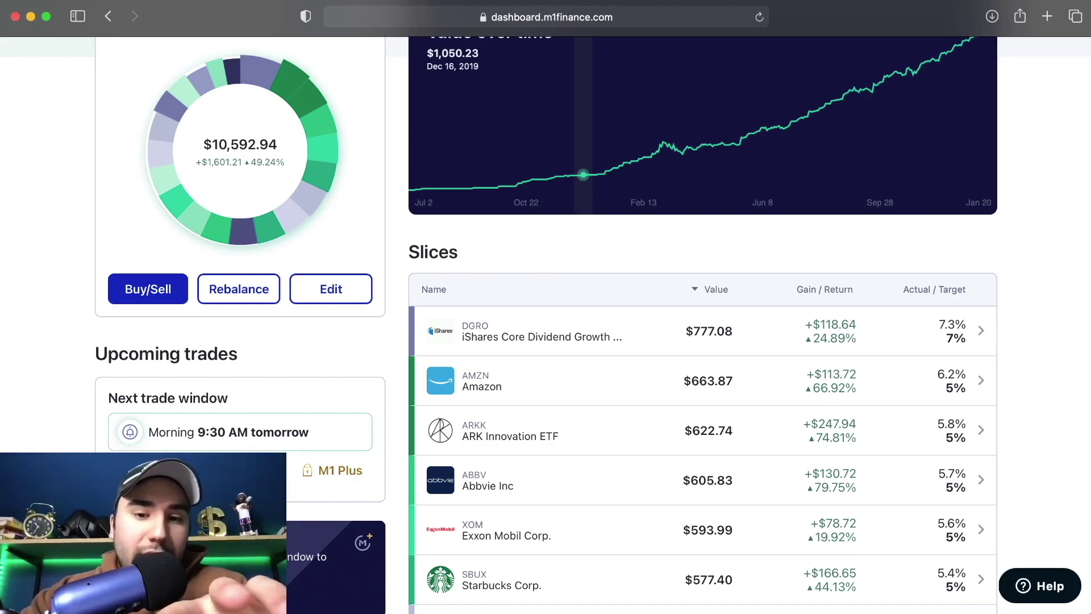
pyautogui.scroll(6, 583, 174)
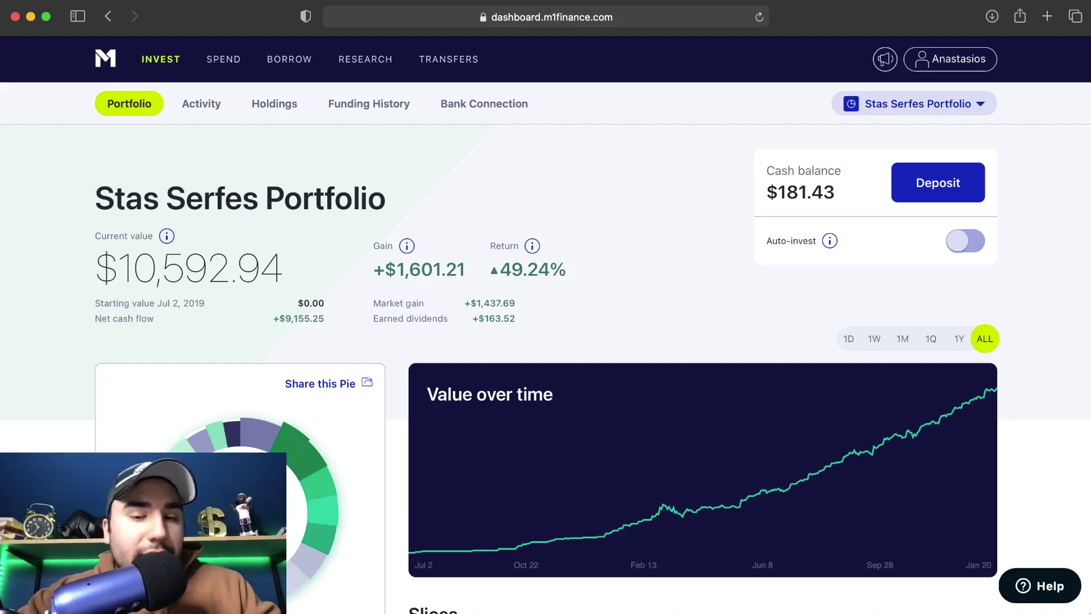
pyautogui.scroll(-10, 568, 233)
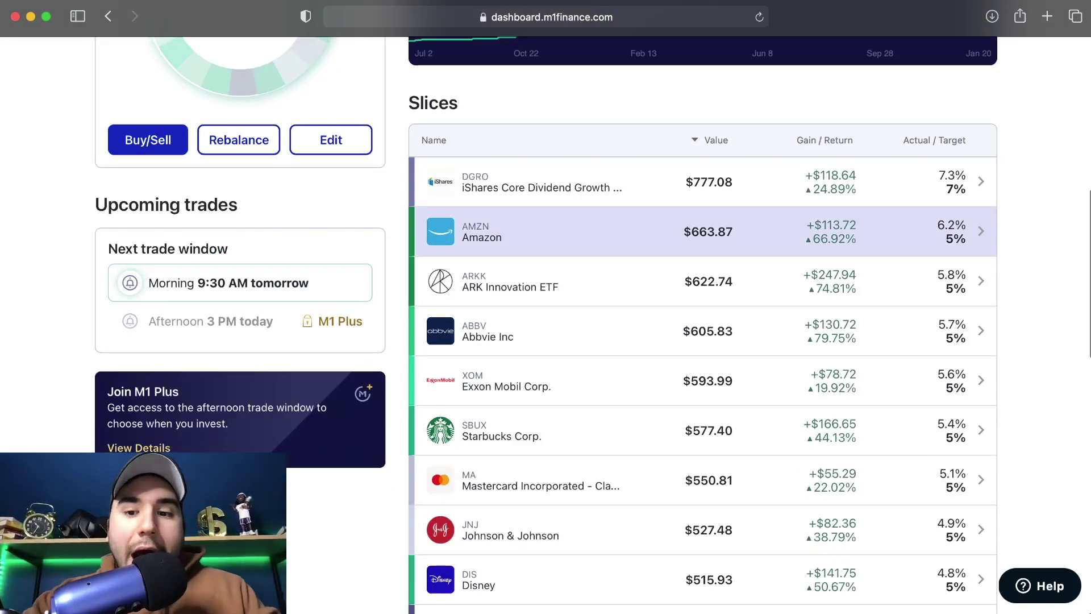
# Step: Open the Duke Energy Corp. slice from the main portfolio and start a buy/sell order for it
pyautogui.scroll(-6, 702, 318)
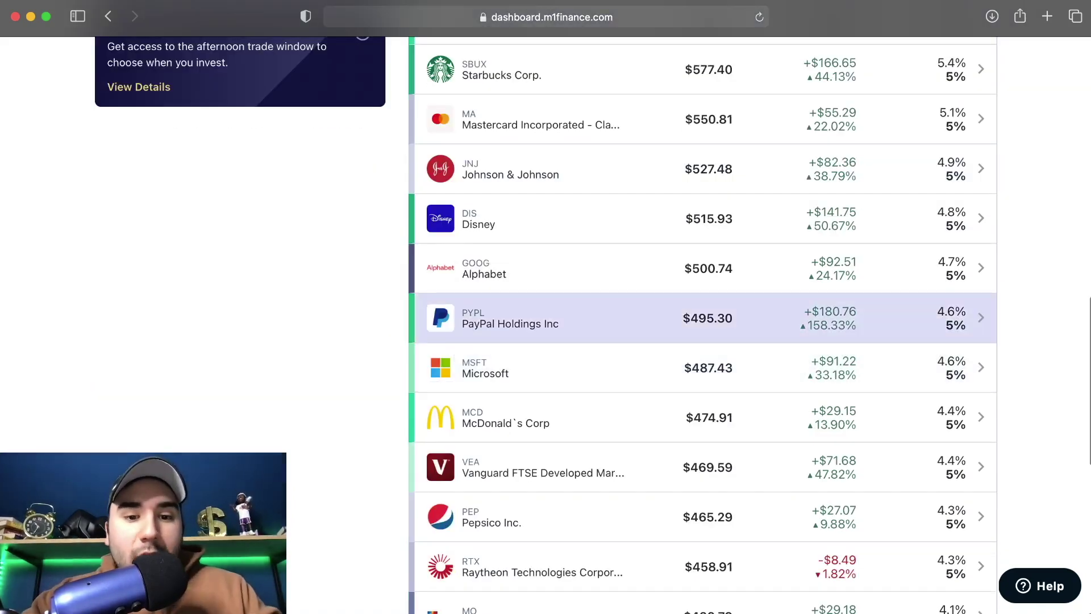
pyautogui.scroll(-2, 702, 324)
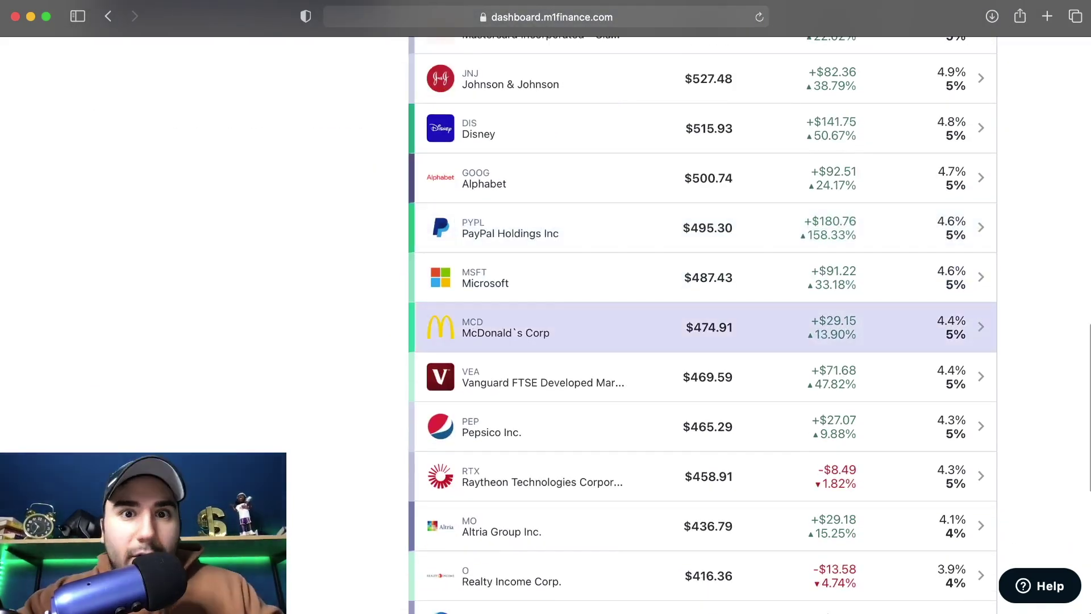
pyautogui.scroll(-4, 702, 473)
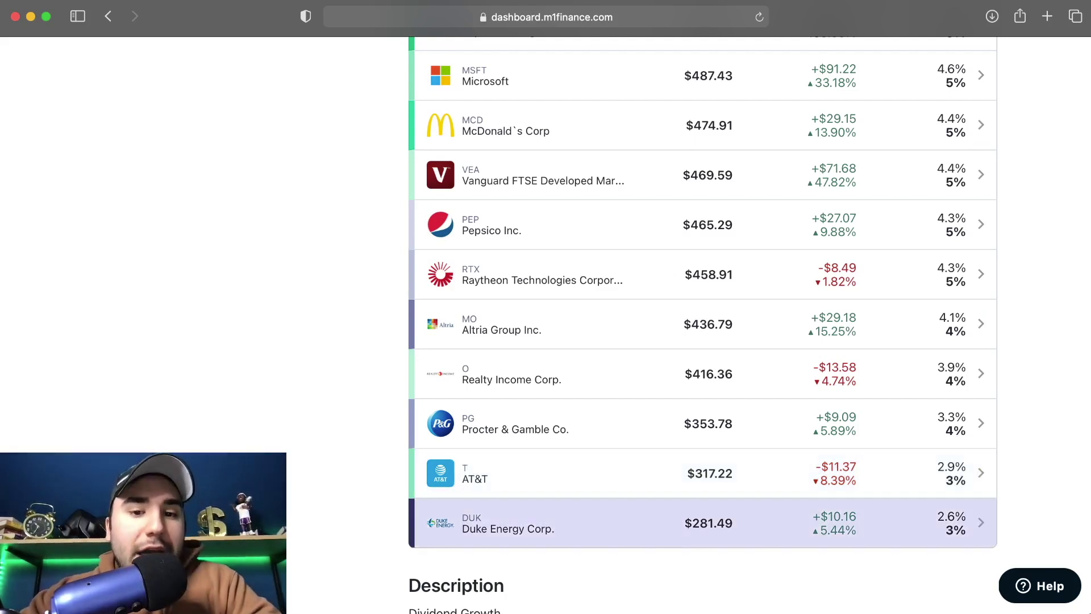
pyautogui.click(702, 523)
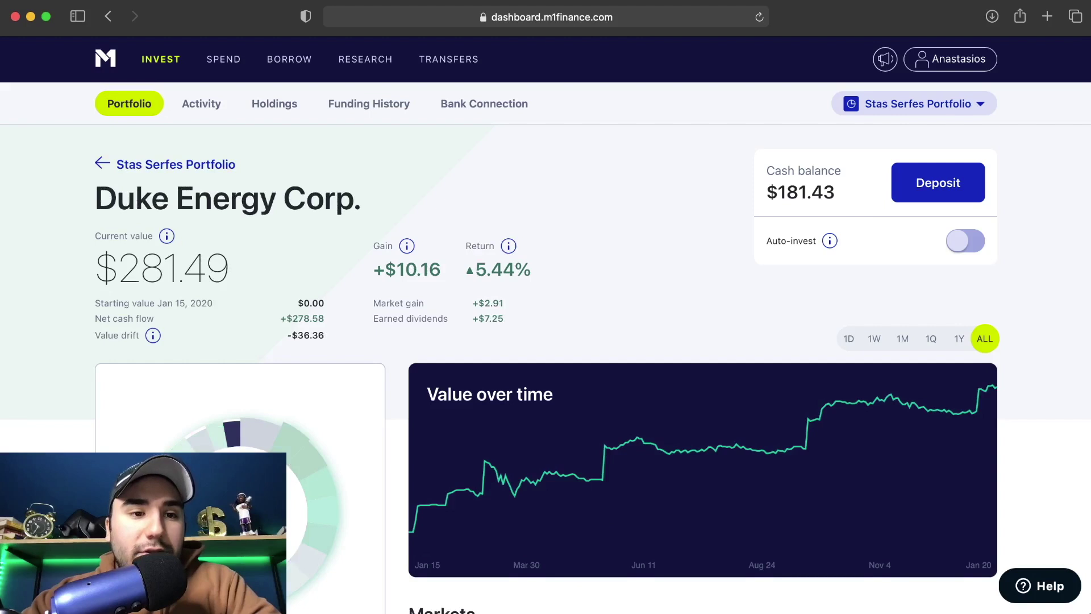
pyautogui.scroll(-5, 545, 306)
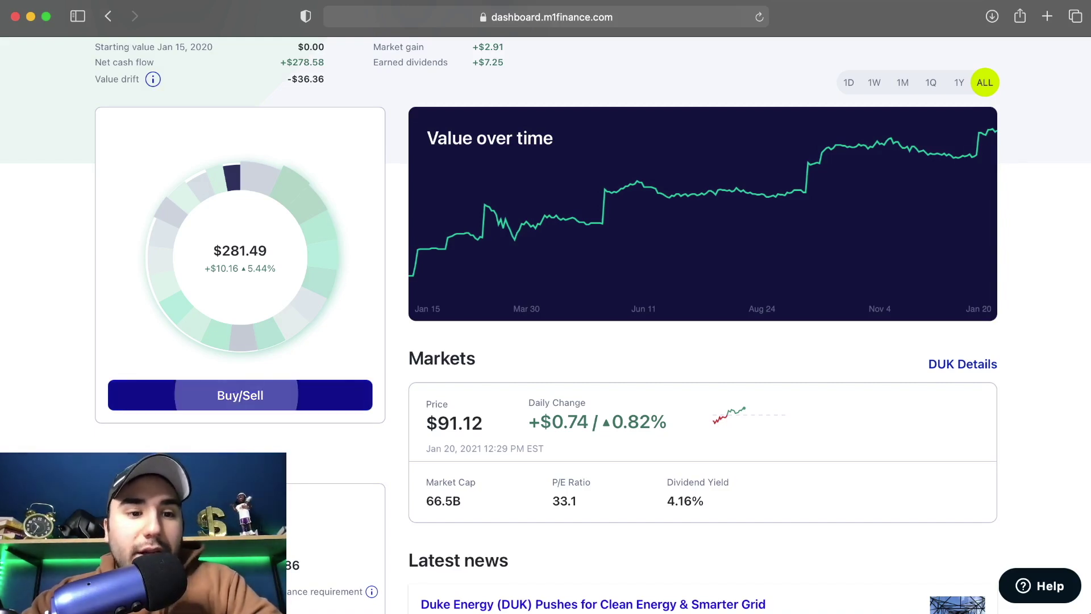
pyautogui.click(237, 395)
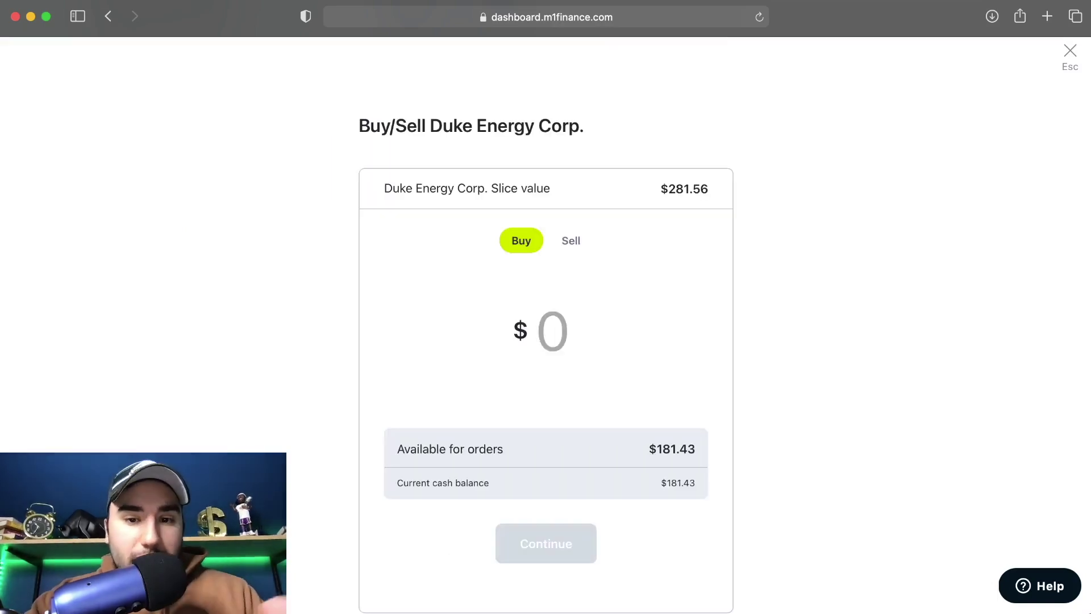
# Step: Set the Duke Energy order to buy $50, submit it and return to the slice's page
pyautogui.scroll(-2, 546, 307)
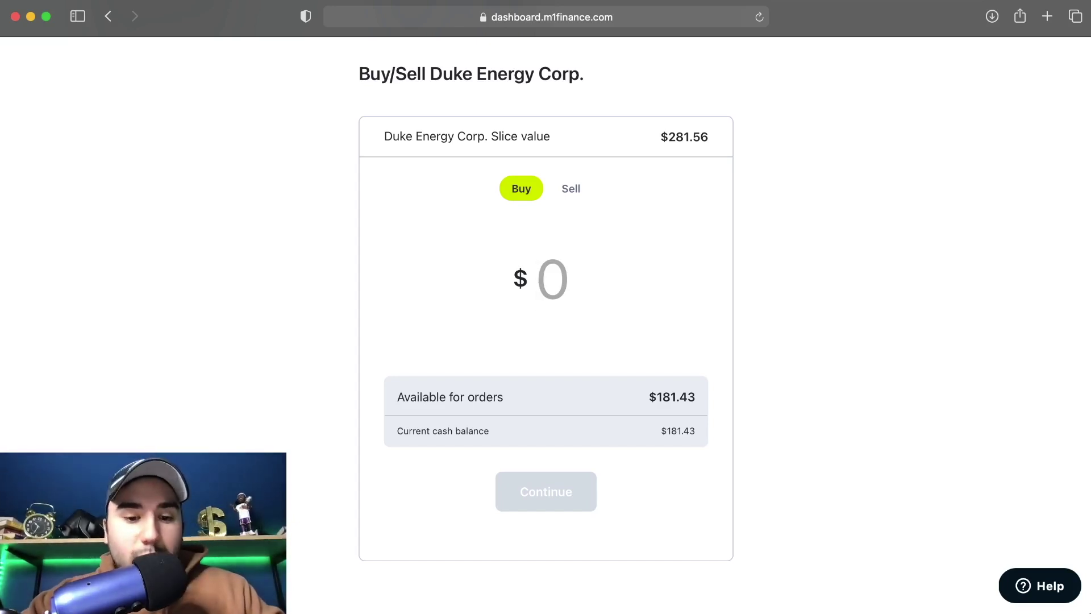
pyautogui.write('50')
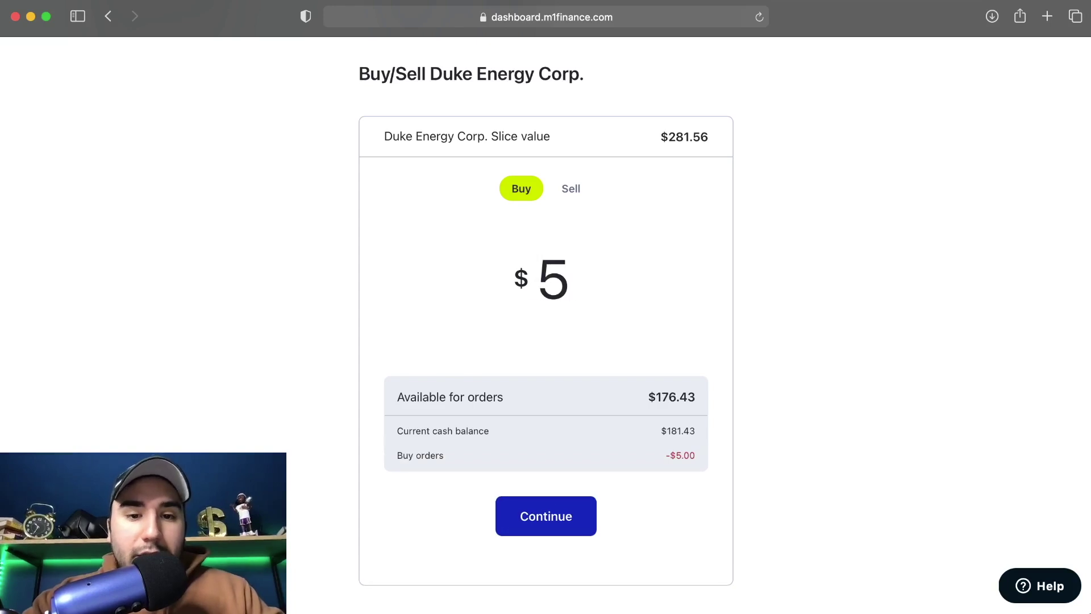
pyautogui.click(570, 188)
pyautogui.click(521, 188)
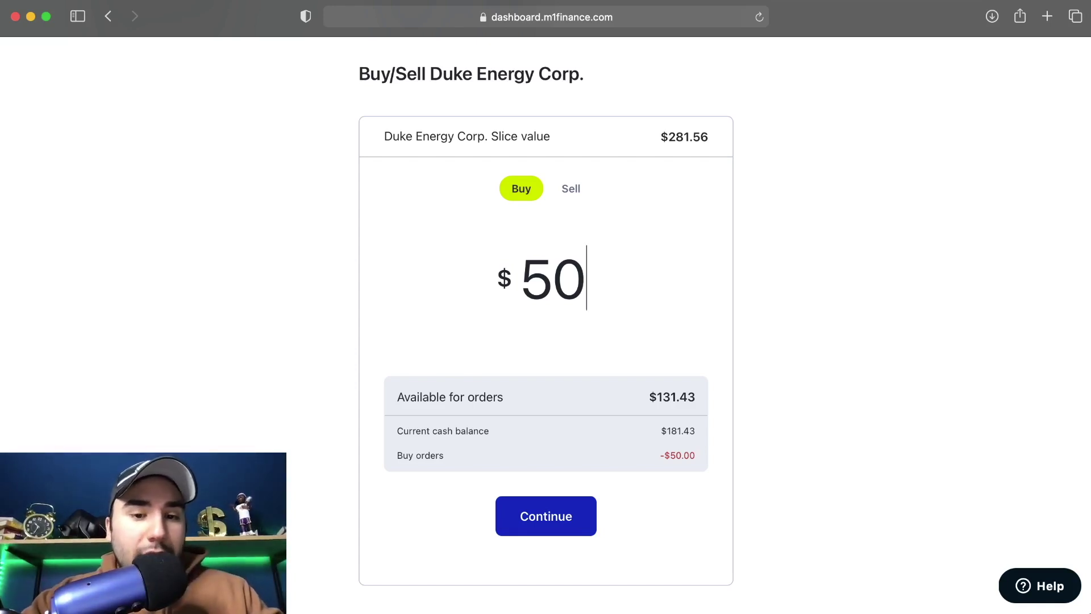
pyautogui.press('Return')
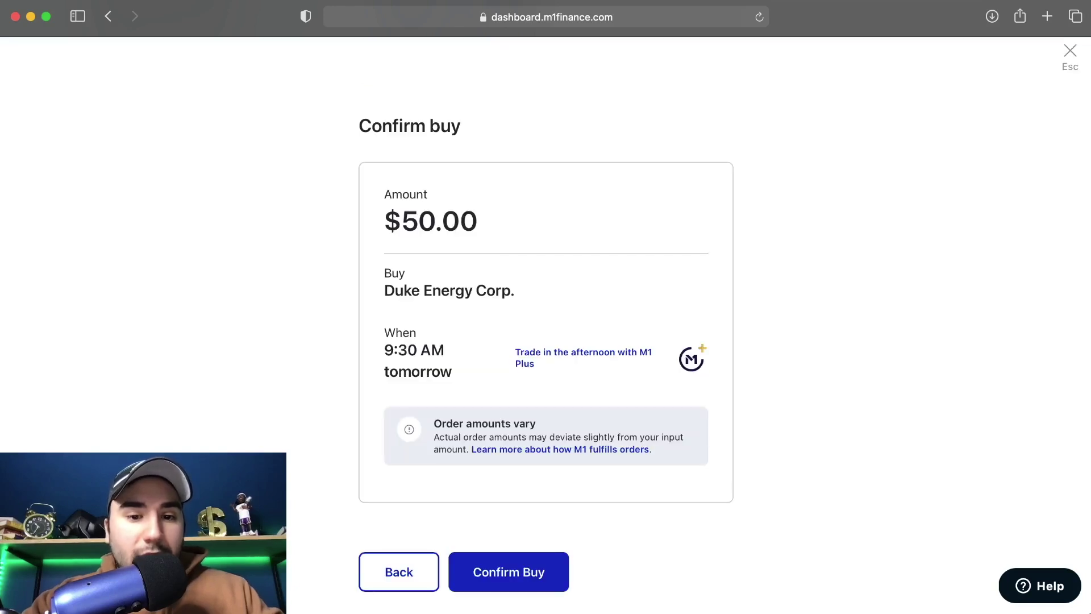
pyautogui.press('Return')
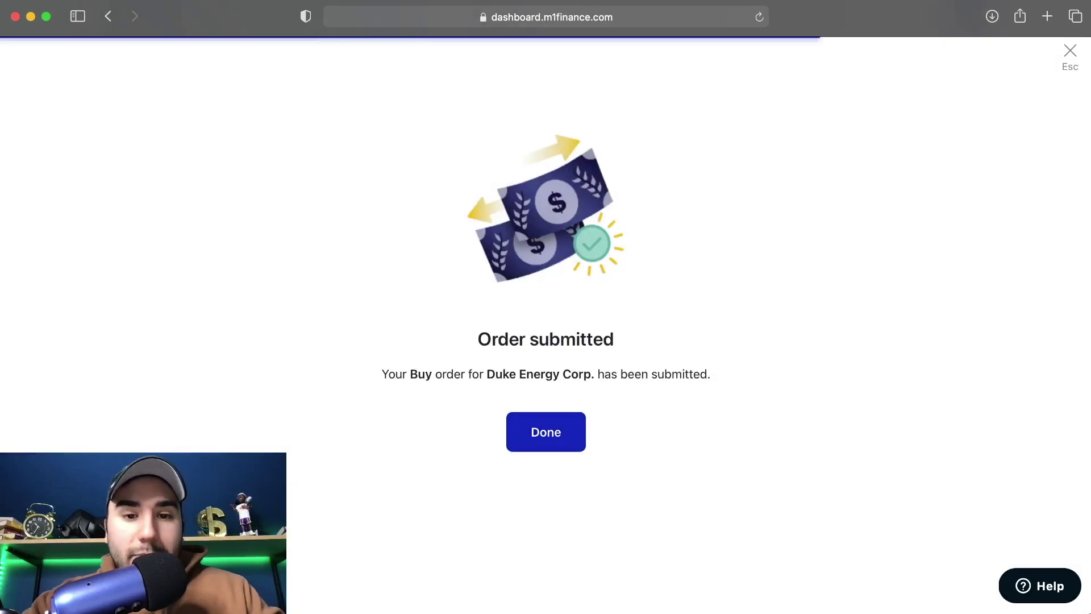
pyautogui.press('Return')
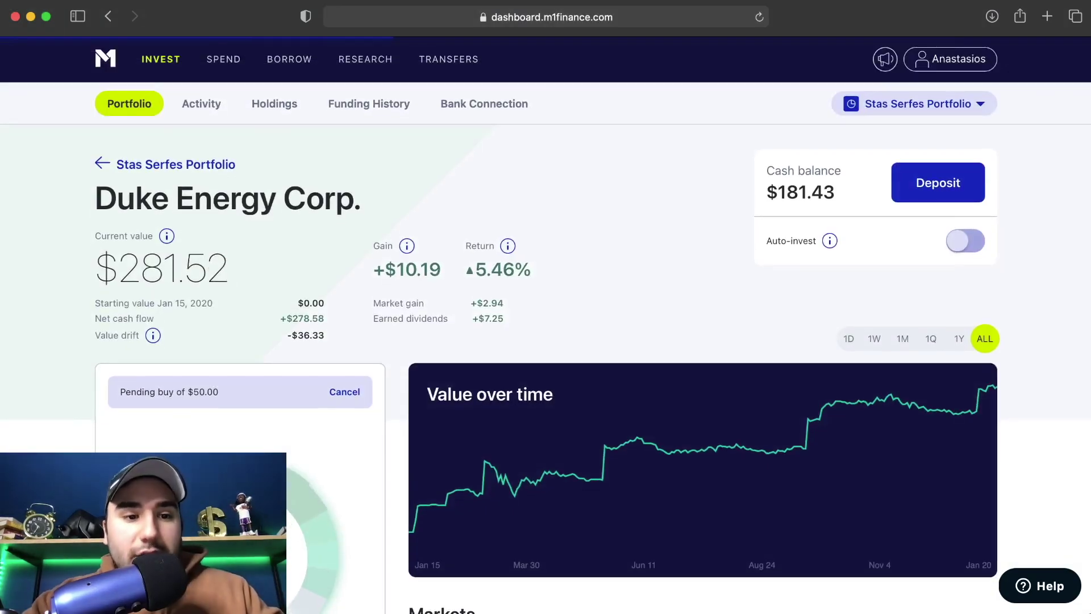
# Step: Return to the main portfolio and submit a $50 buy order for its Pepsico slice
pyautogui.press('super+bracketleft')
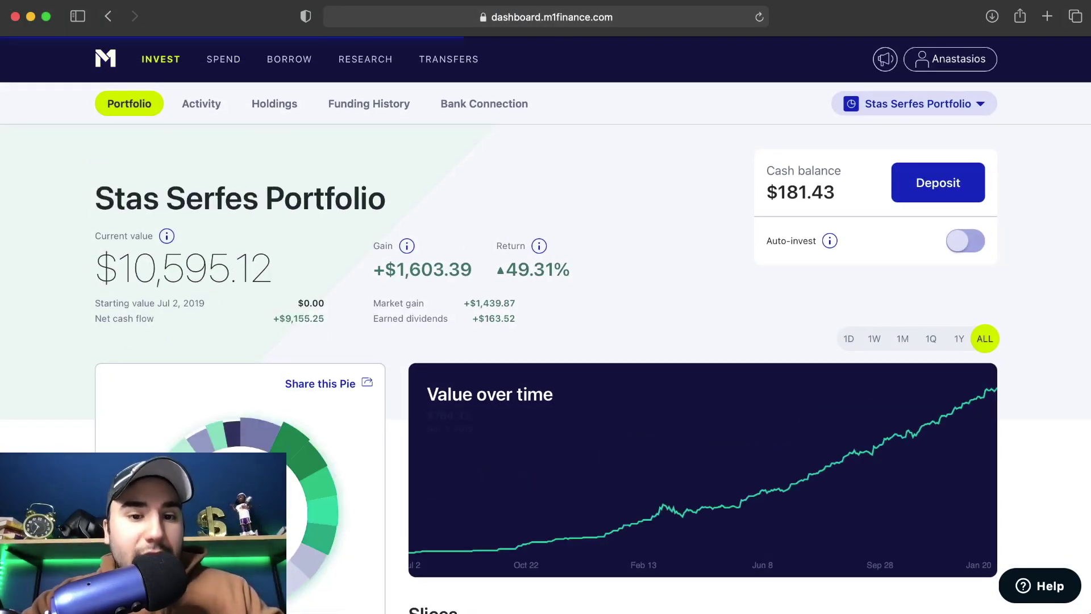
pyautogui.scroll(-10, 537, 426)
pyautogui.scroll(3, 704, 426)
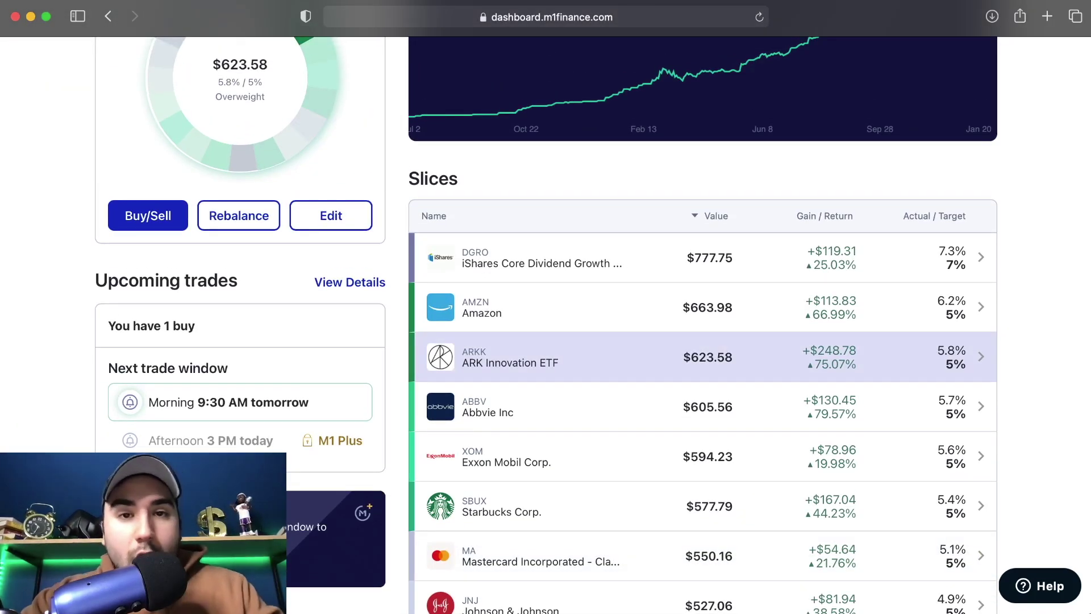
pyautogui.scroll(-10, 704, 356)
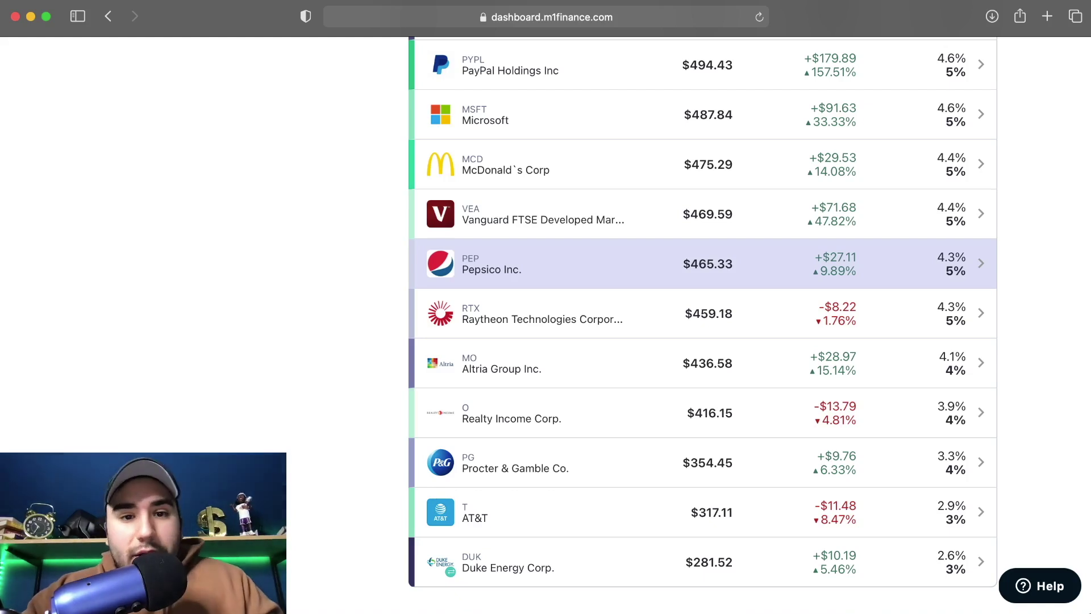
pyautogui.click(569, 263)
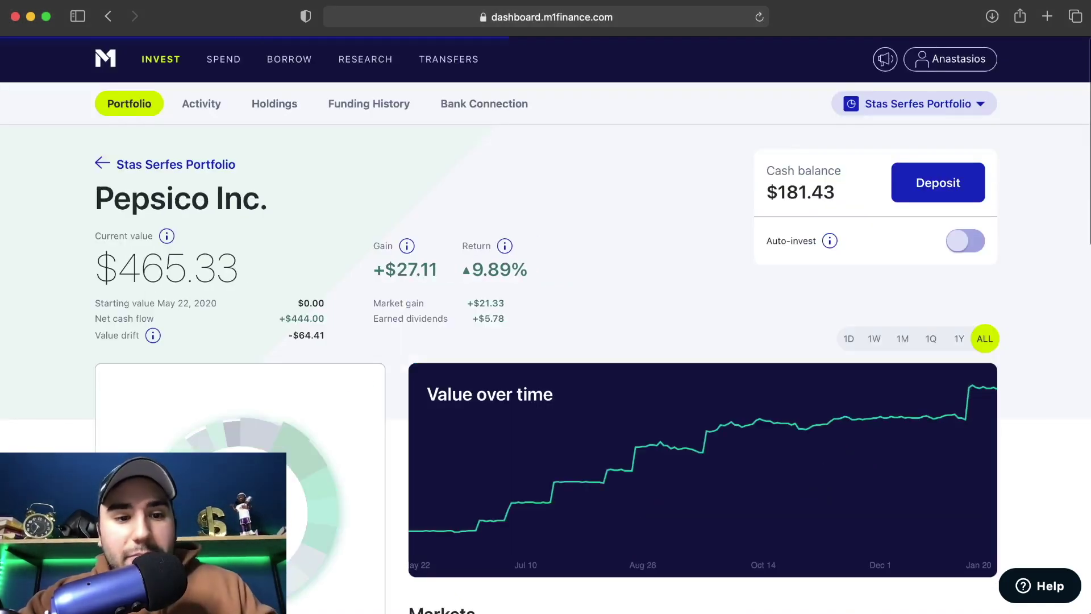
pyautogui.scroll(-2, 545, 307)
pyautogui.click(336, 528)
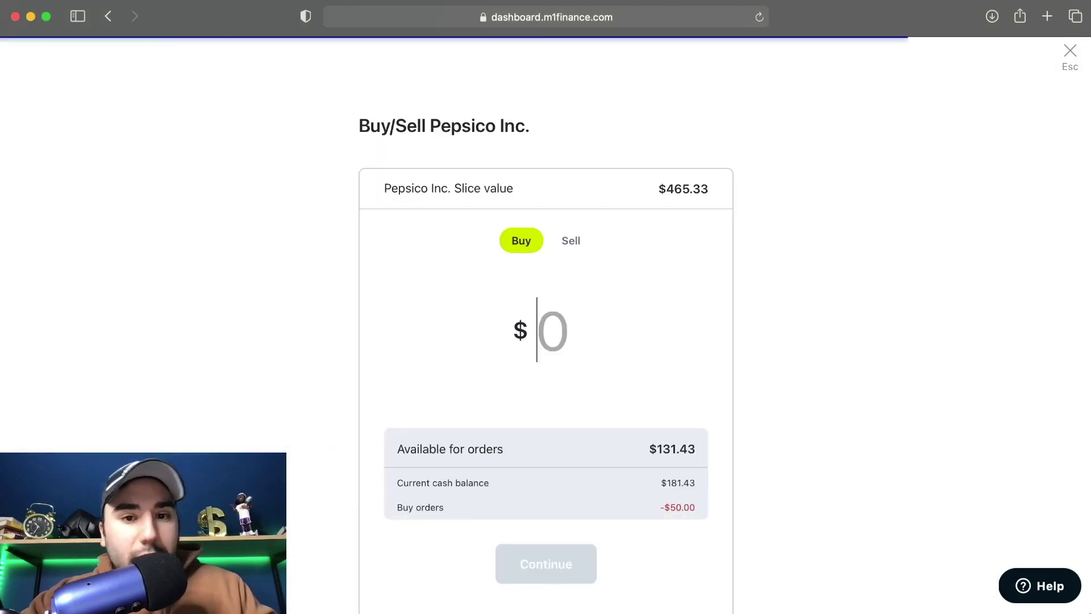
pyautogui.write('50')
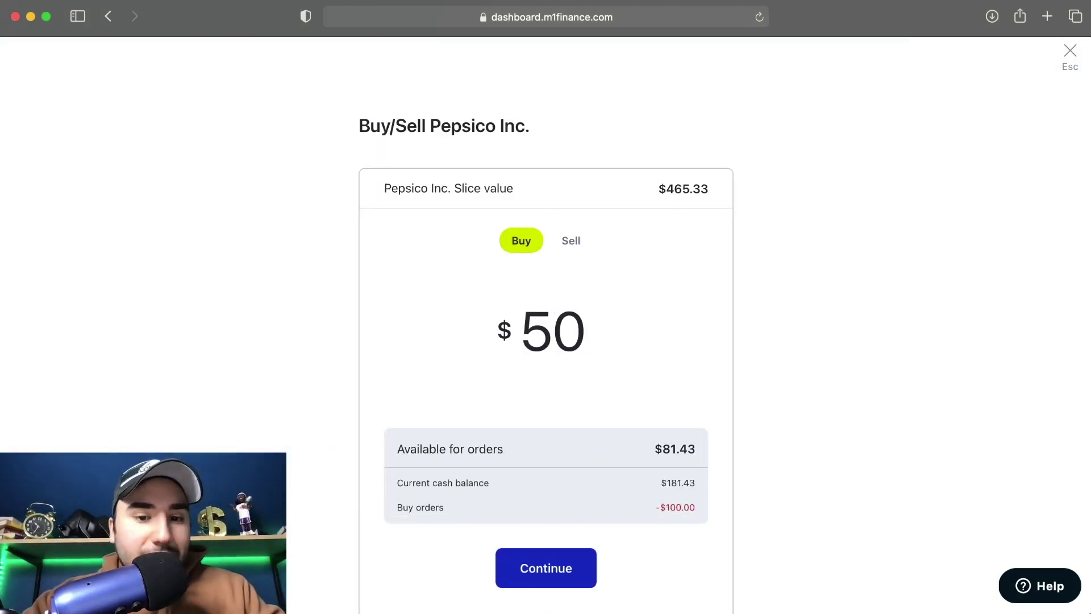
pyautogui.press('Return')
pyautogui.press('Return')
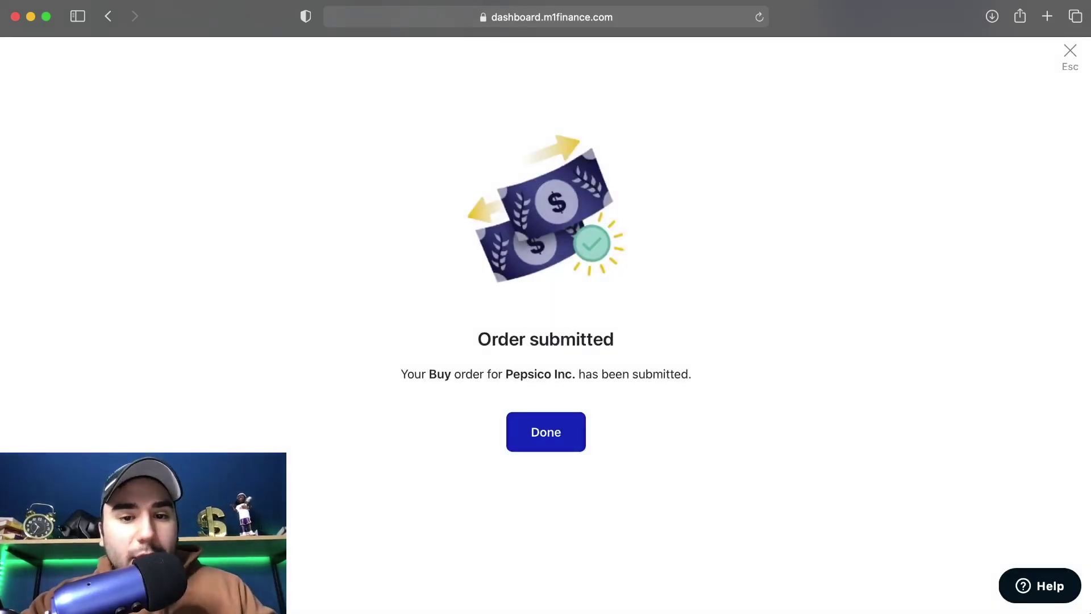
pyautogui.press('Return')
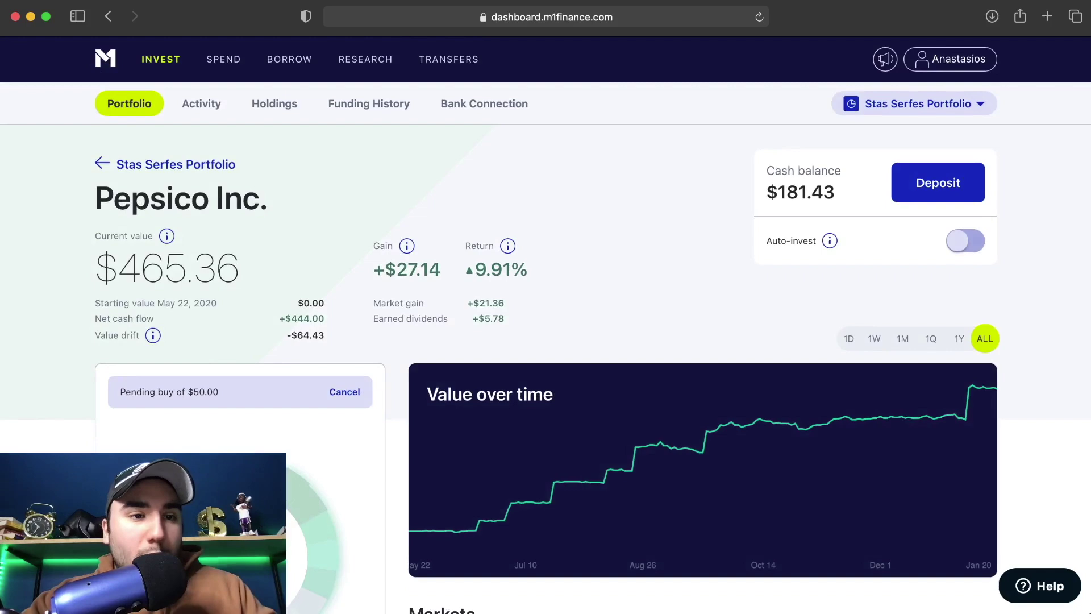
# Step: Open the Exxon Mobil slice from the main portfolio and examine its market data, position and latest news
pyautogui.scroll(-7, 569, 307)
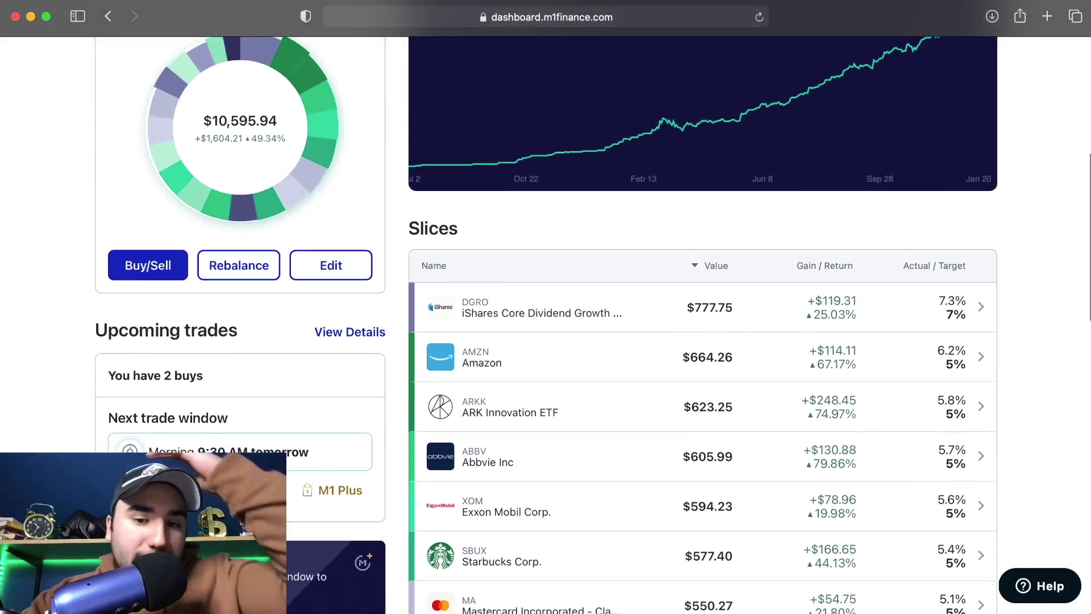
pyautogui.click(613, 506)
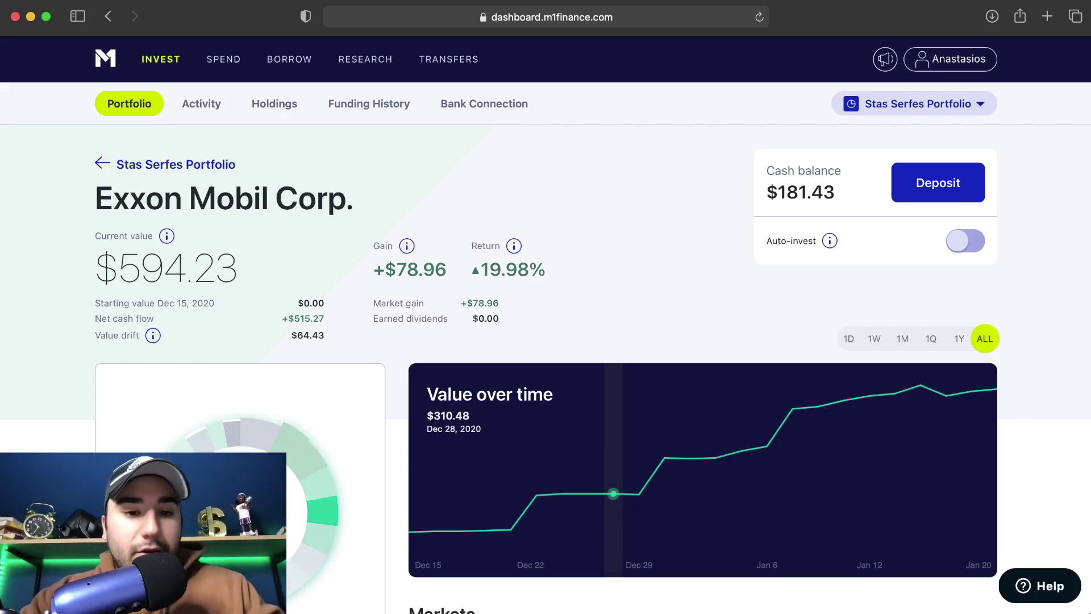
pyautogui.scroll(-5, 613, 398)
pyautogui.scroll(-2, 614, 307)
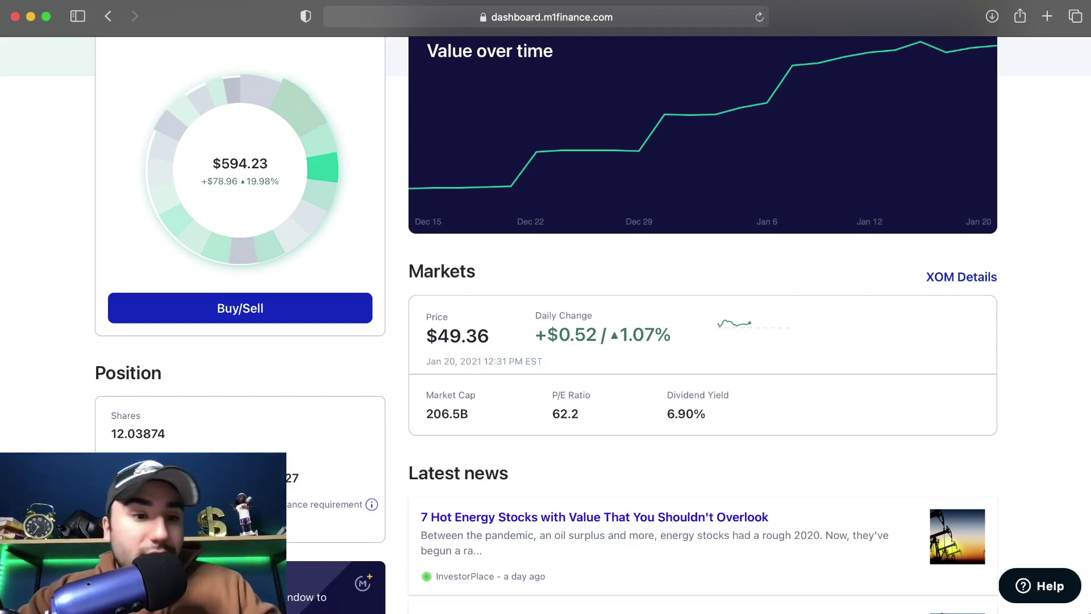
pyautogui.scroll(-3, 545, 324)
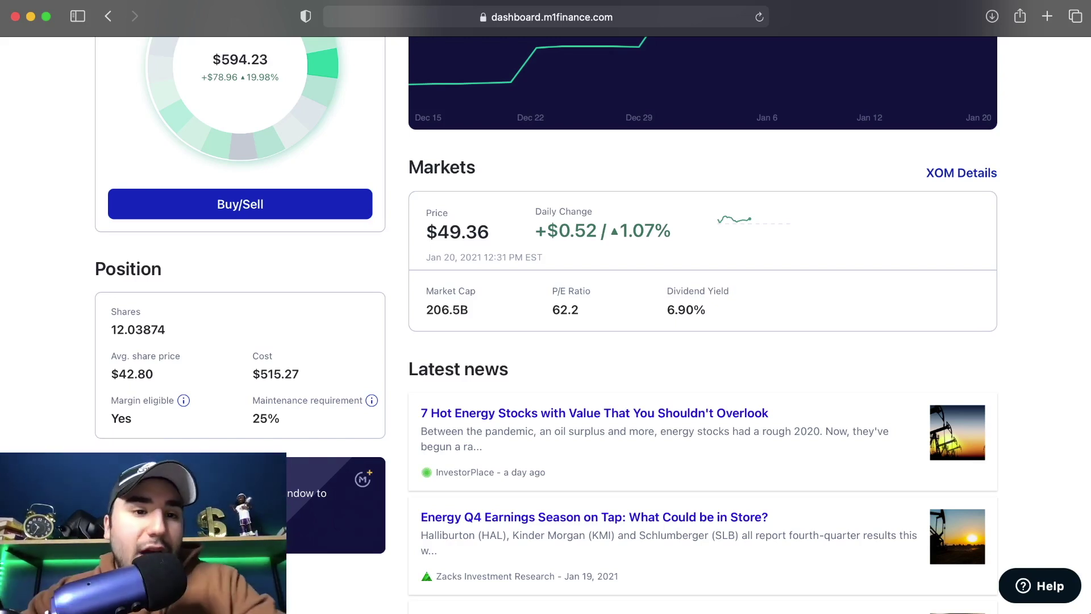
# Step: Submit a buy order of $81.43 for the Exxon Mobil slice
pyautogui.click(239, 204)
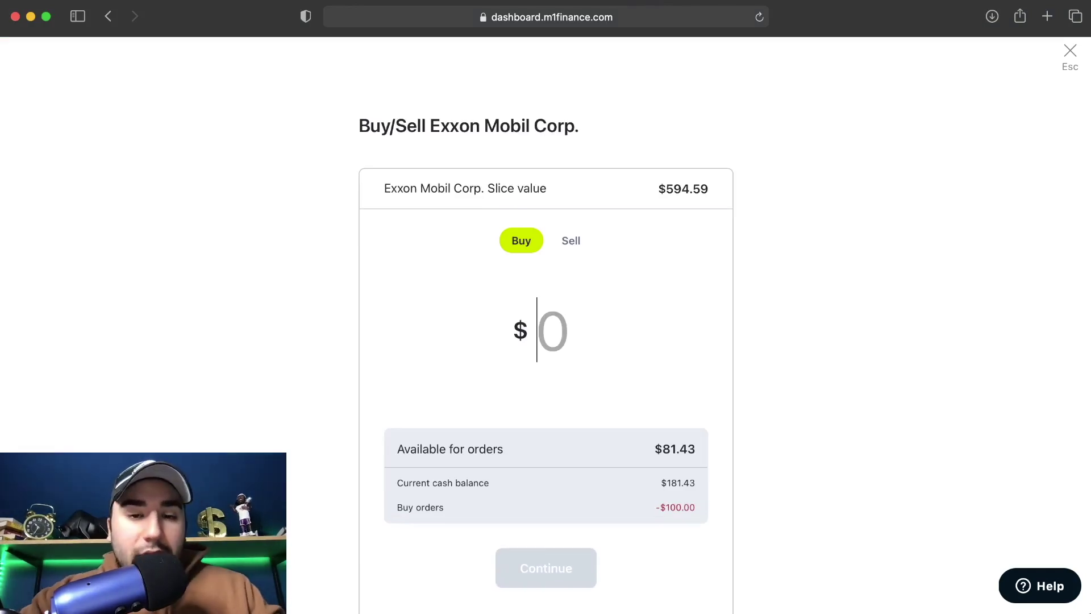
pyautogui.write('81.43')
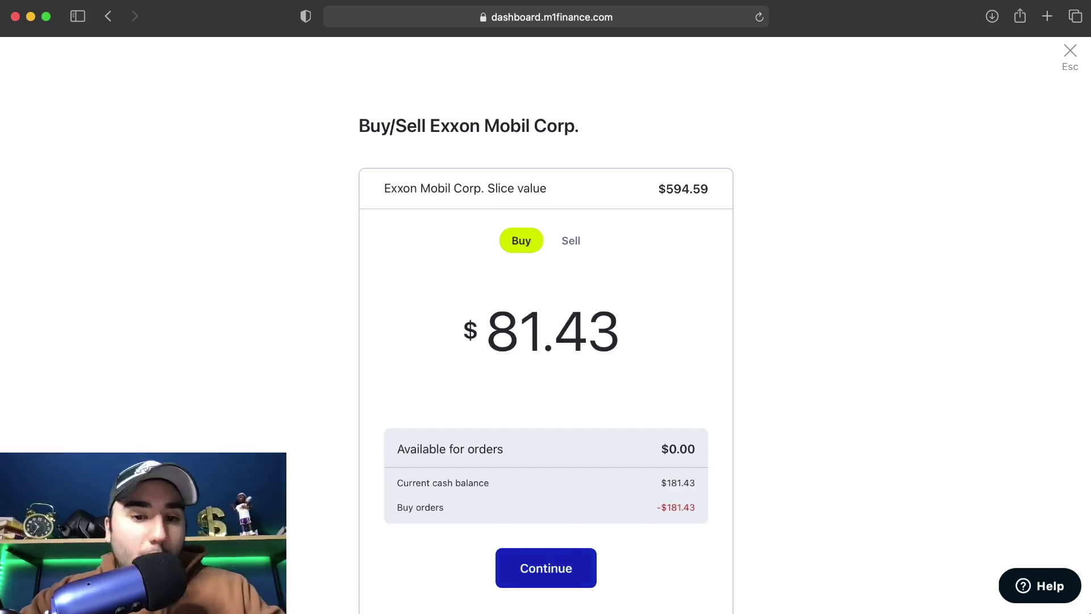
pyautogui.press('Return')
pyautogui.press('Return')
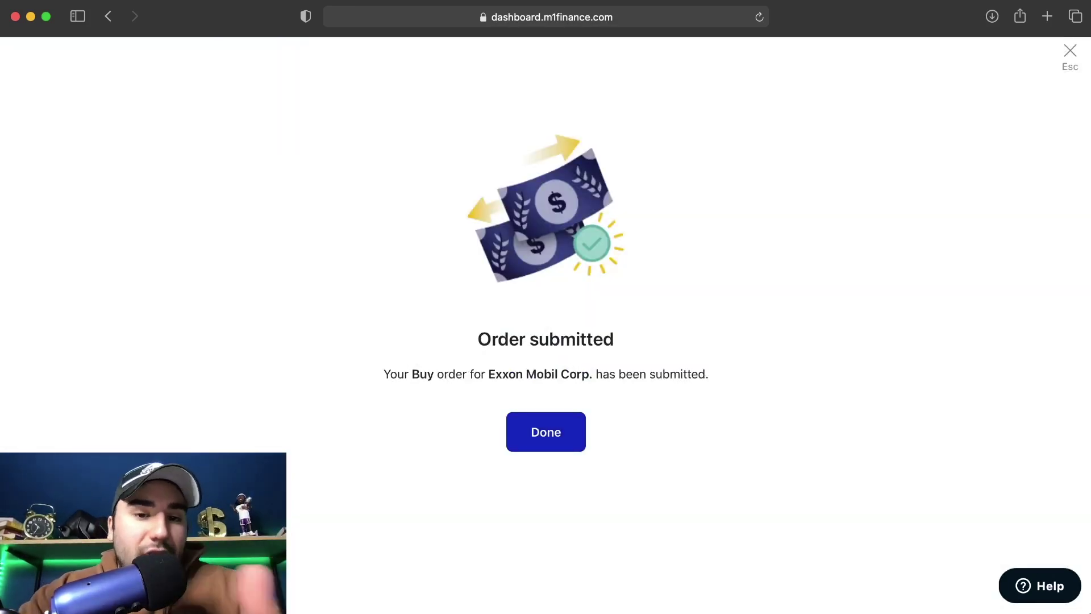
pyautogui.press('Return')
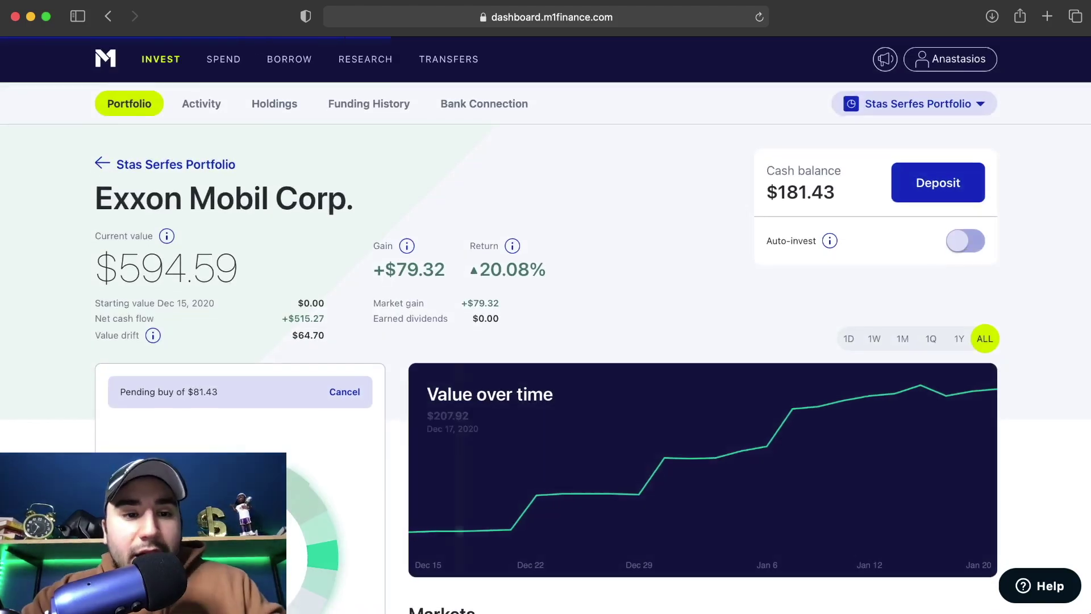
# Step: Return to the main portfolio, open its Disney slice and start a buy/sell order for it
pyautogui.scroll(-5, 546, 324)
pyautogui.scroll(-3, 546, 323)
pyautogui.scroll(8, 545, 324)
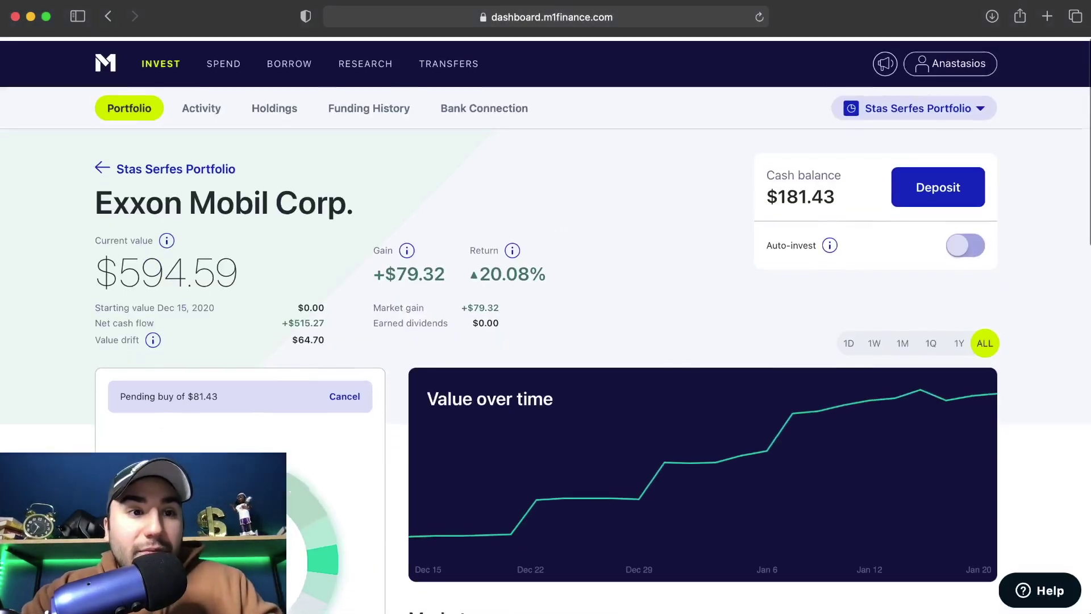
pyautogui.press('super+bracketleft')
pyautogui.scroll(-15, 705, 374)
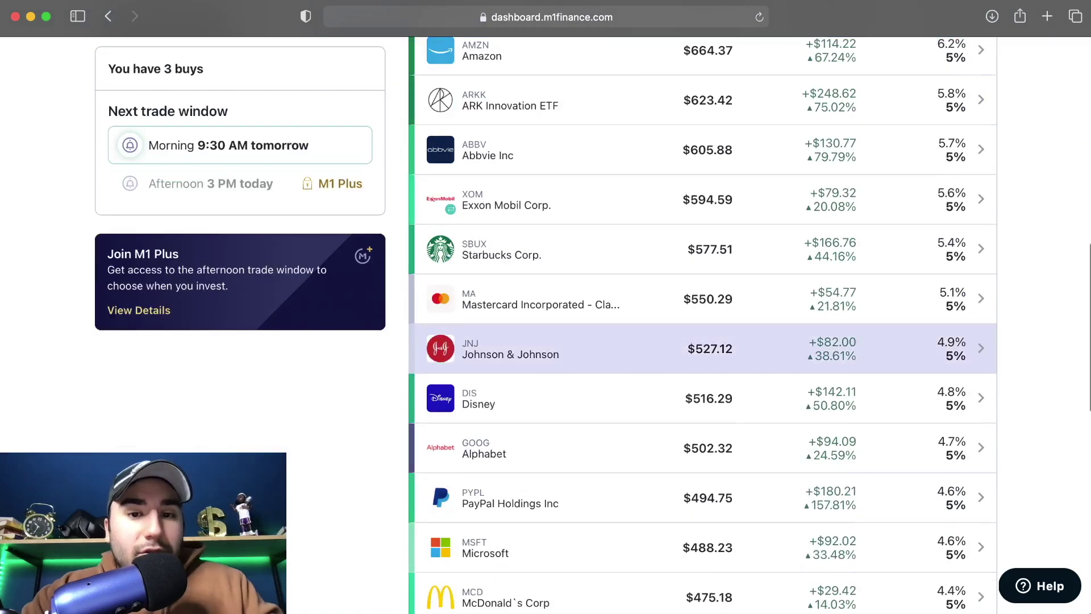
pyautogui.click(704, 398)
pyautogui.scroll(-5, 705, 373)
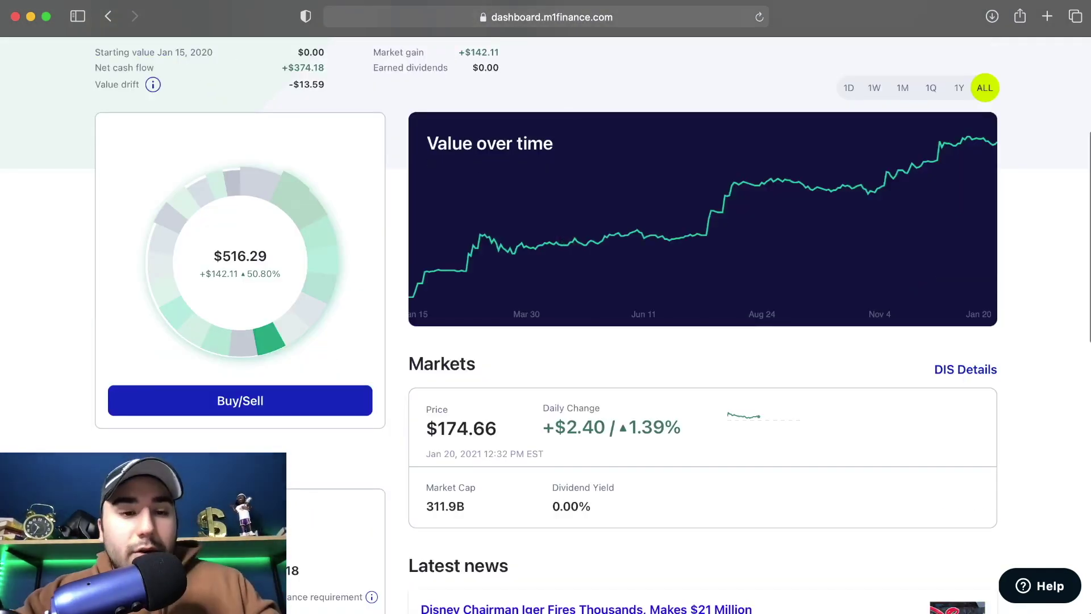
pyautogui.click(239, 401)
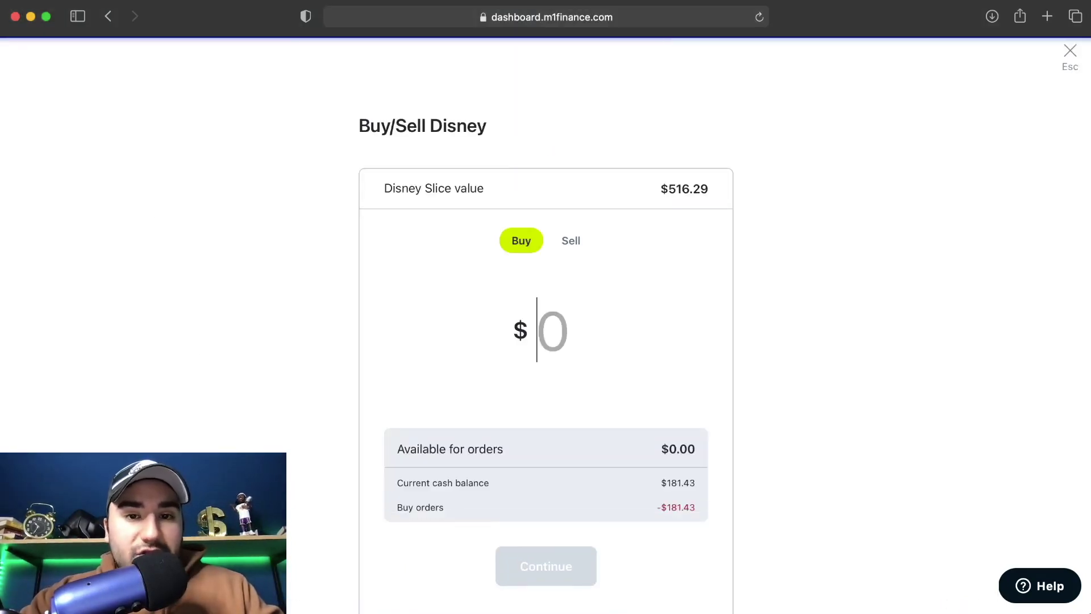
# Step: Set up a $100 sell order for the Disney slice and close the order form without submitting it
pyautogui.click(570, 240)
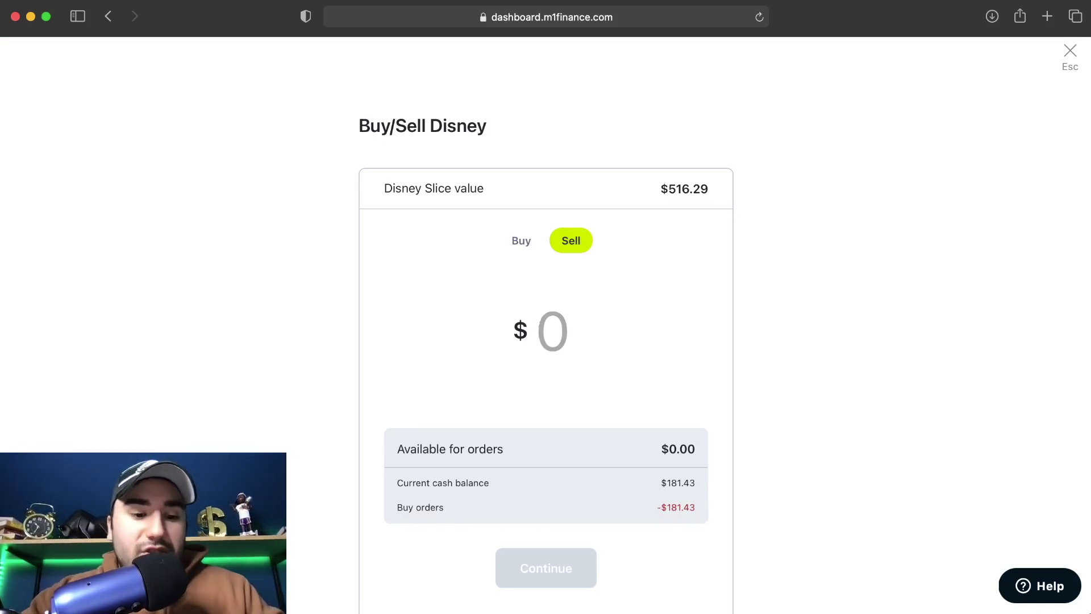
pyautogui.write('1')
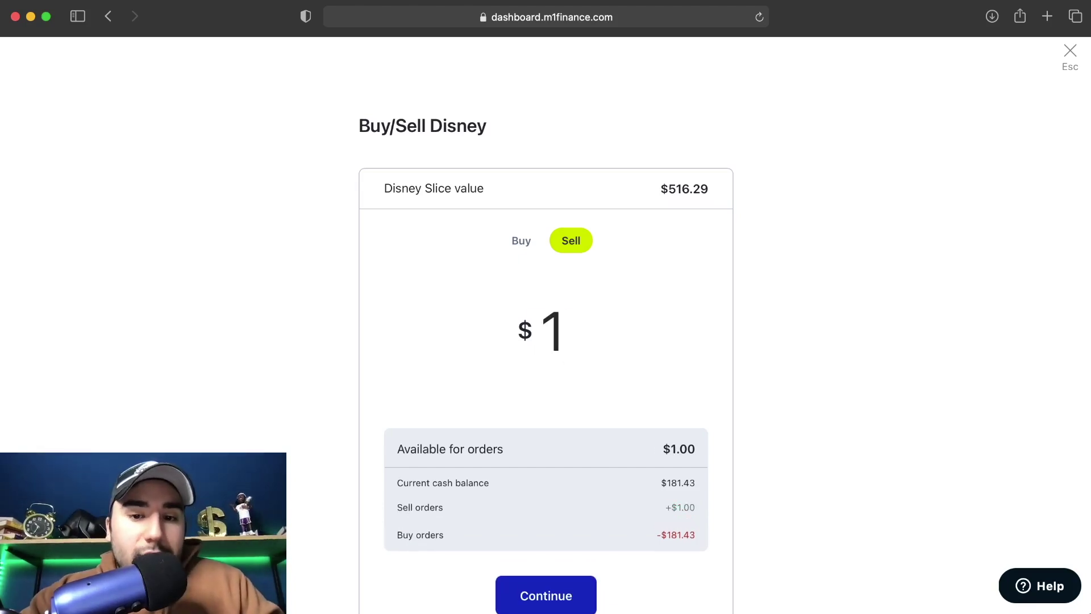
pyautogui.write('00')
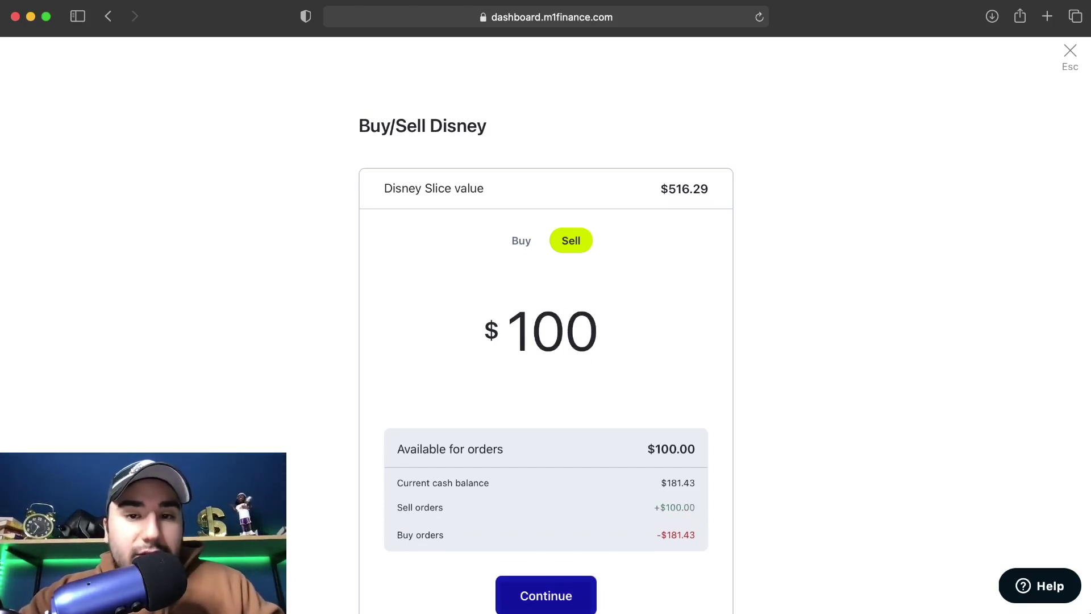
pyautogui.press('Escape')
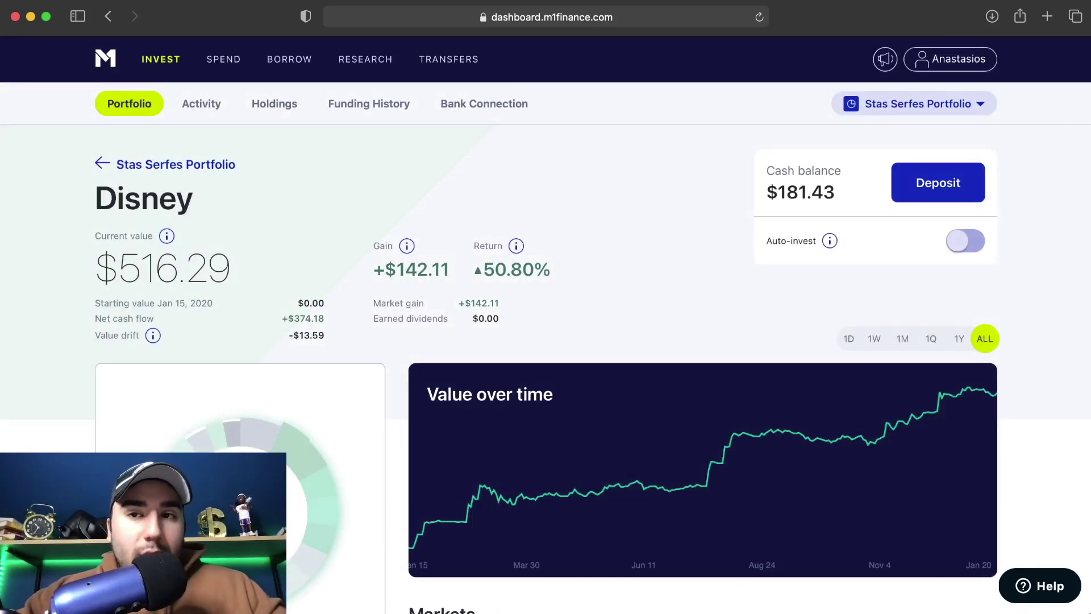
# Step: Return to the main portfolio and open the Spend page to view its checking account offer
pyautogui.press('super+bracketleft')
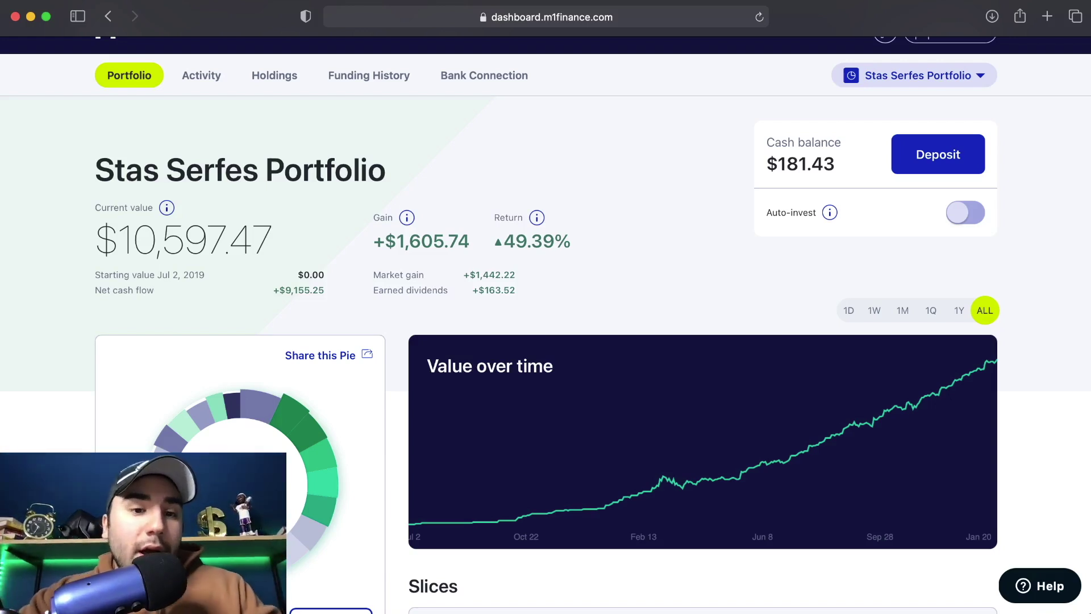
pyautogui.scroll(1, 545, 323)
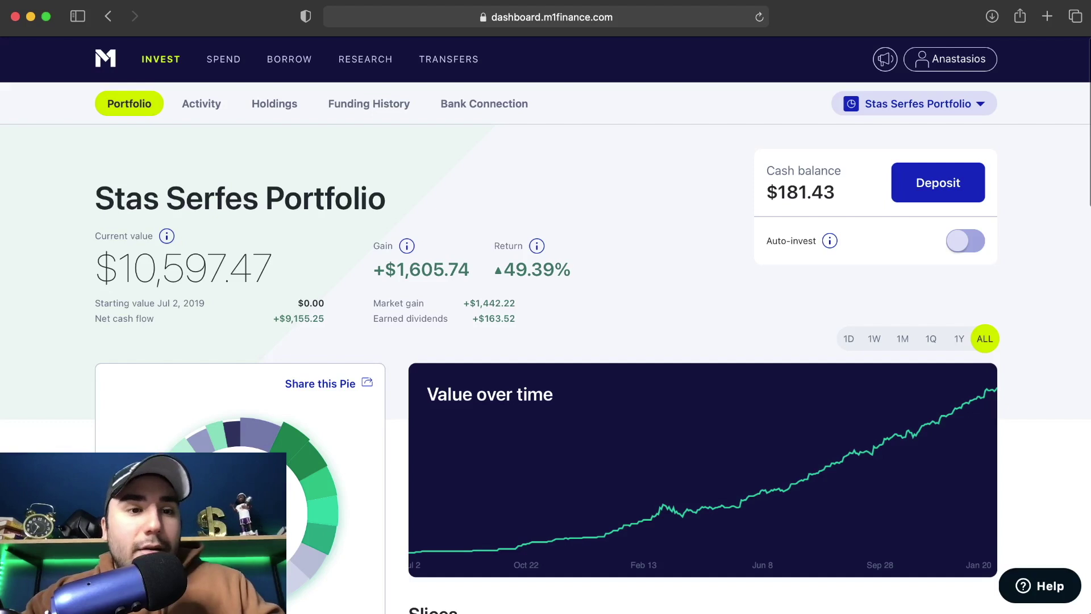
pyautogui.click(223, 60)
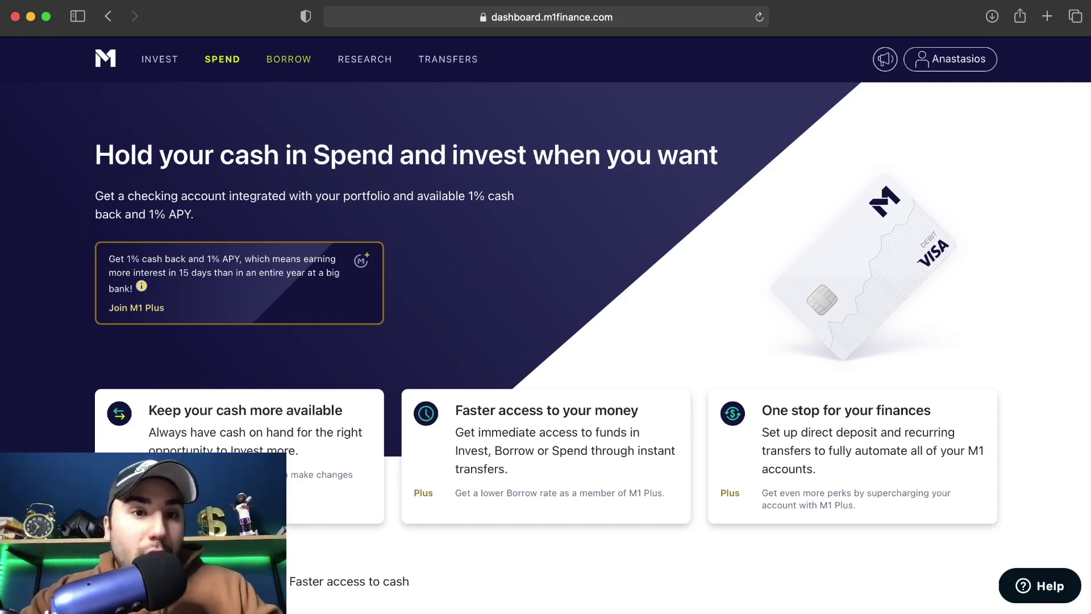
# Step: Open the Borrow page and review the borrowing offer and the ways M1 Borrow can be used
pyautogui.click(288, 59)
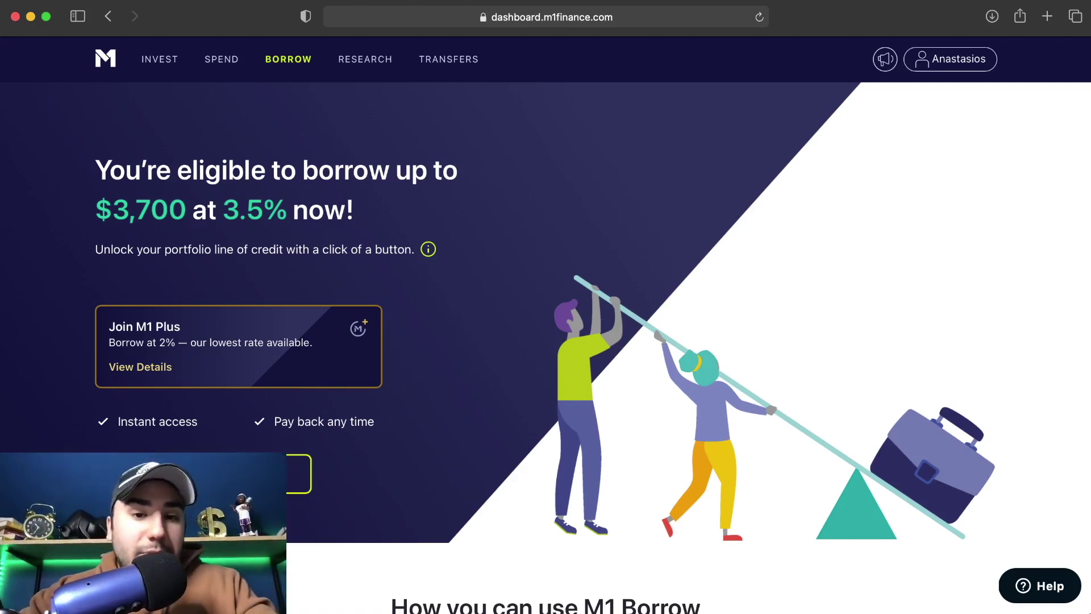
pyautogui.scroll(-10, 545, 307)
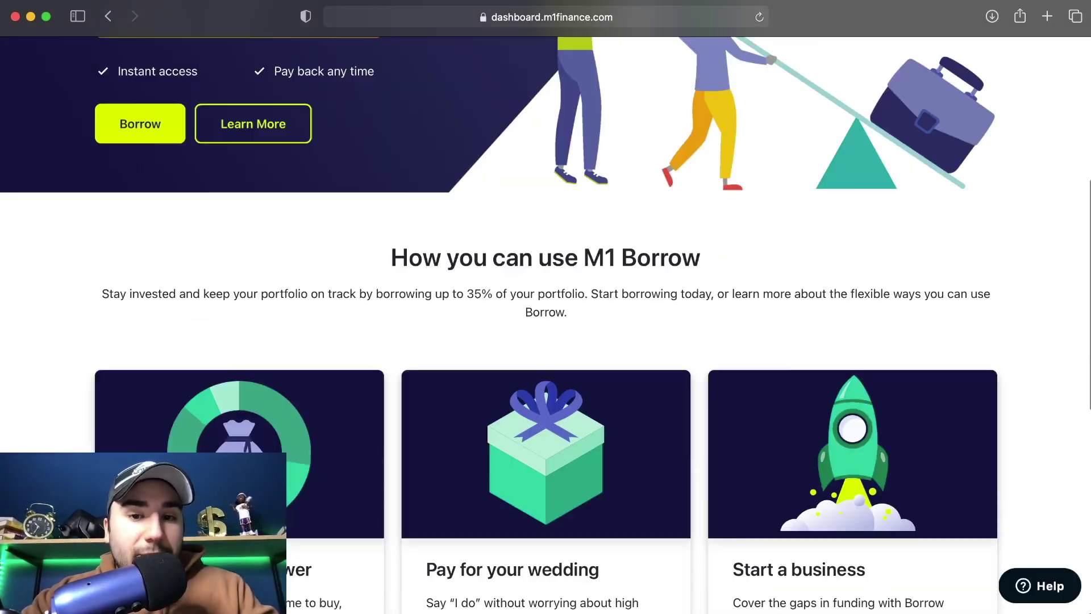
pyautogui.scroll(10, 545, 306)
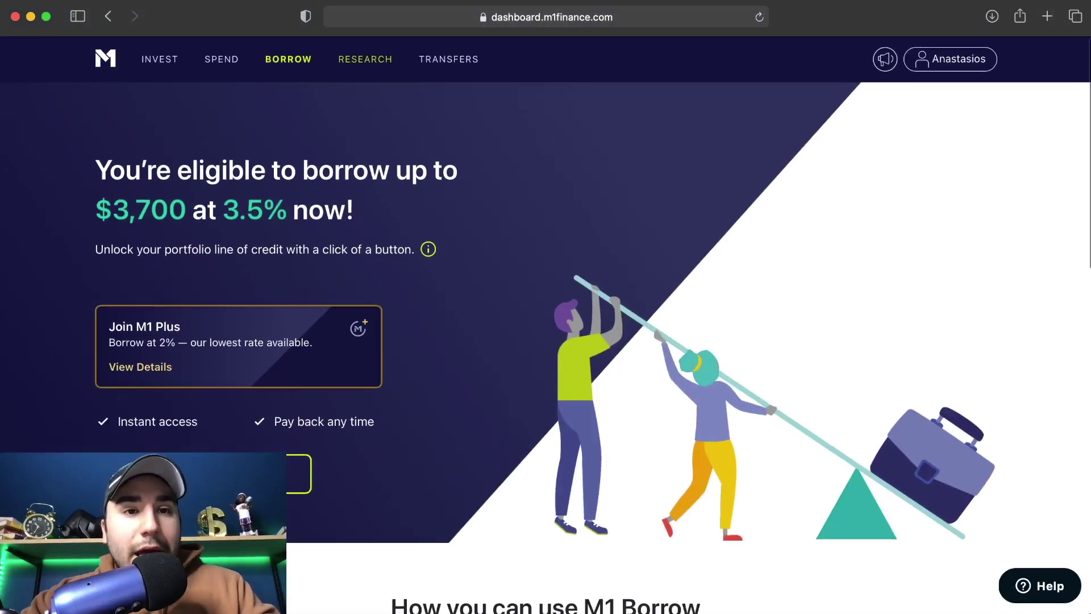
# Step: Open the Expert Pies section of Research and browse its pie categories
pyautogui.click(365, 59)
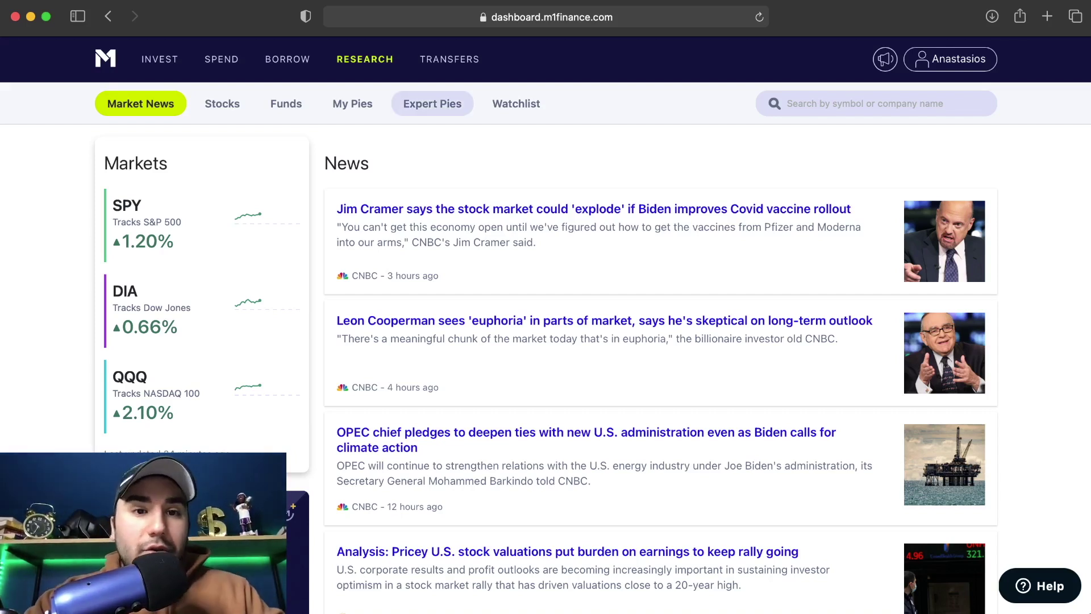
pyautogui.click(432, 104)
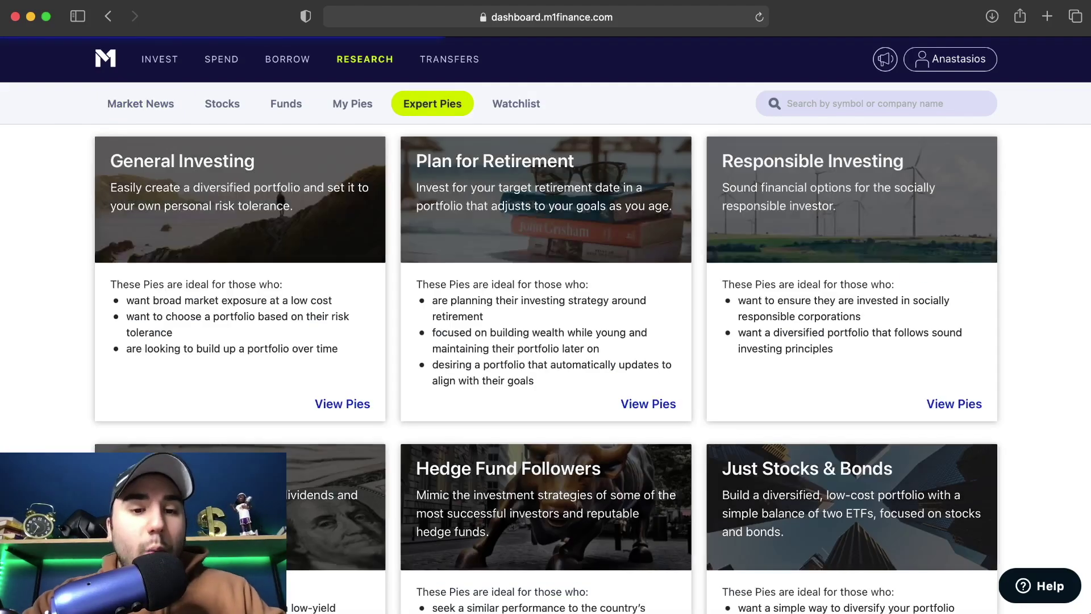
pyautogui.scroll(-10, 546, 318)
pyautogui.scroll(10, 546, 318)
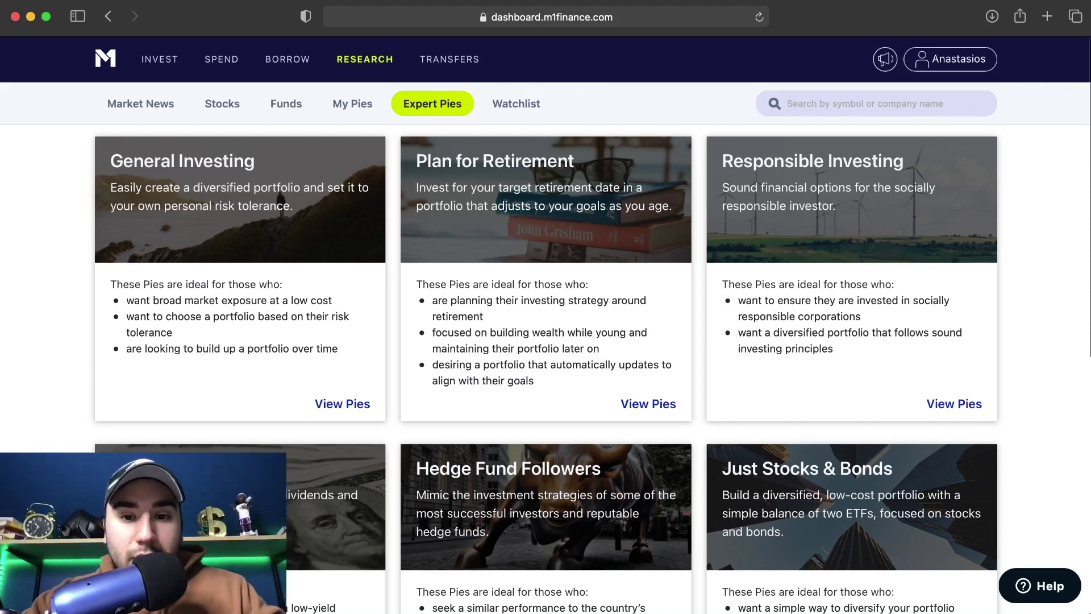
# Step: Open the Berkshire Hathaway pie from Hedge Fund Followers and examine its performance, profile, methodology and slices
pyautogui.scroll(-5, 545, 307)
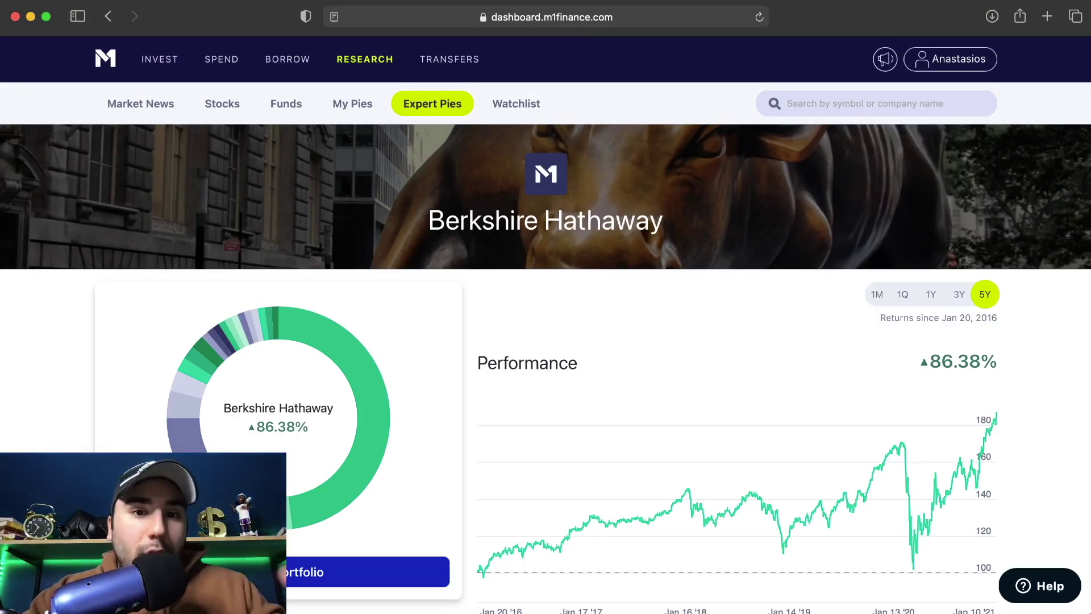
pyautogui.scroll(-5, 546, 341)
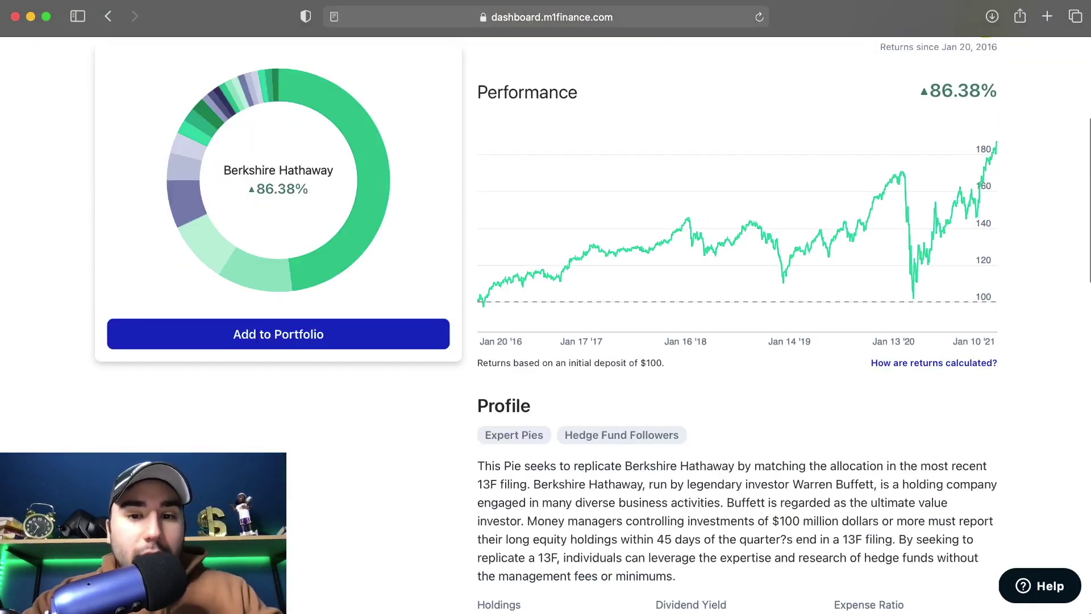
pyautogui.scroll(-10, 736, 341)
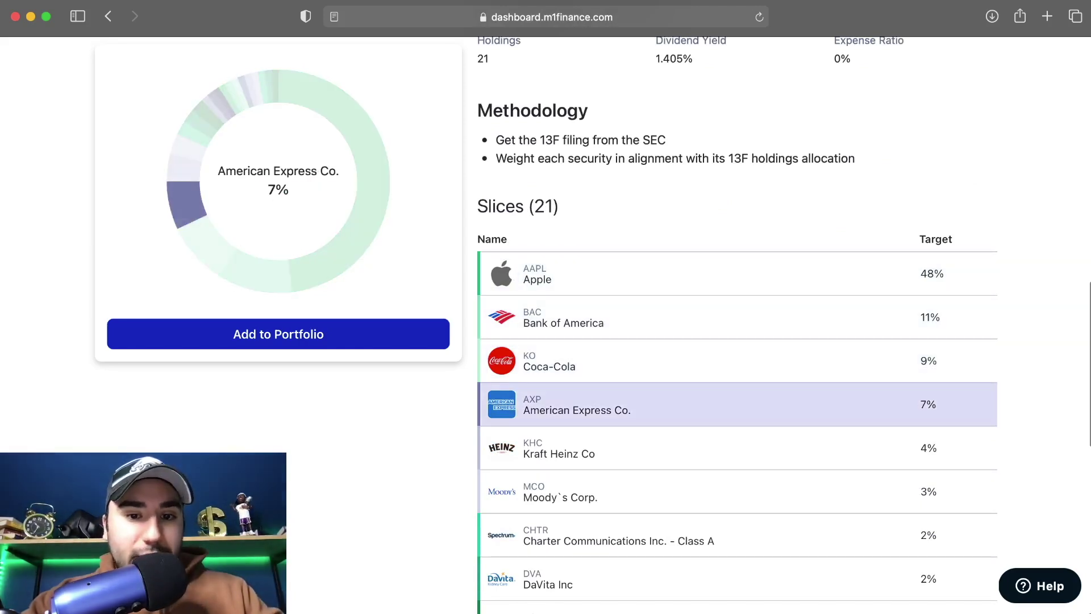
pyautogui.scroll(-2, 737, 341)
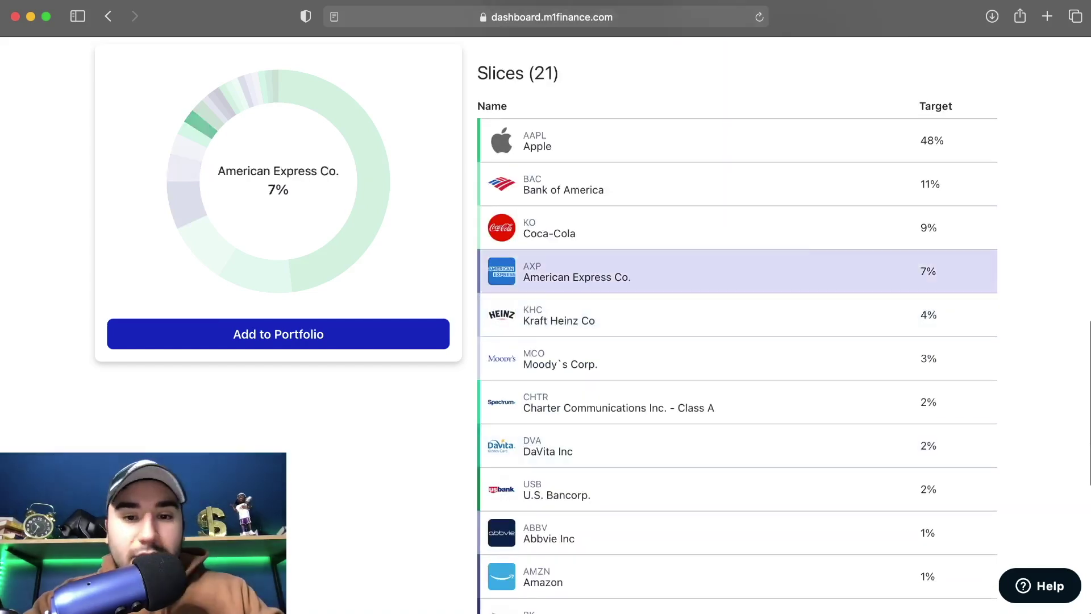
pyautogui.scroll(10, 737, 449)
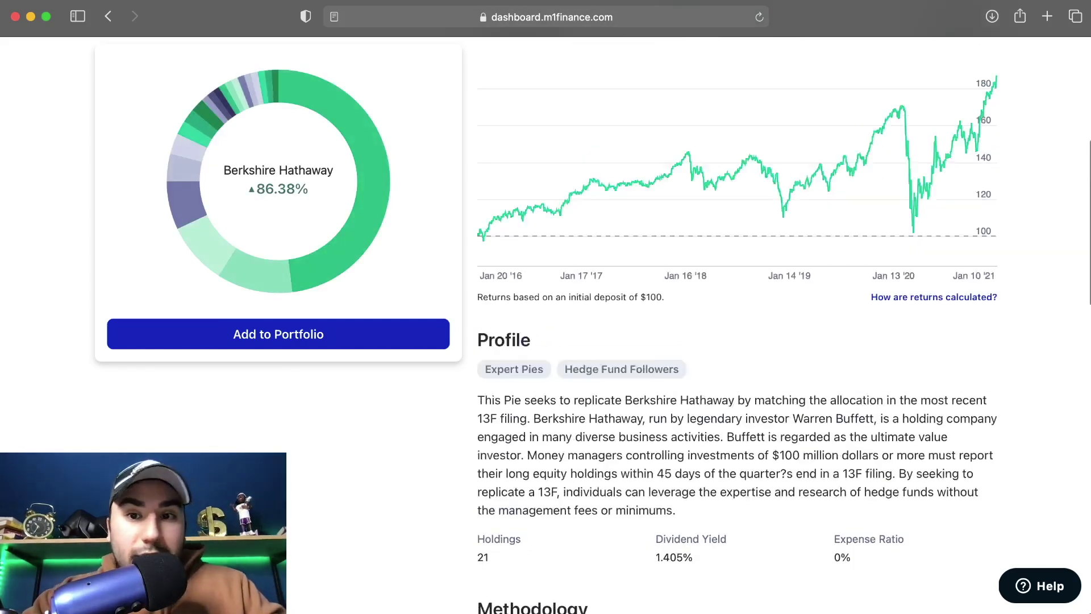
pyautogui.scroll(-5, 650, 397)
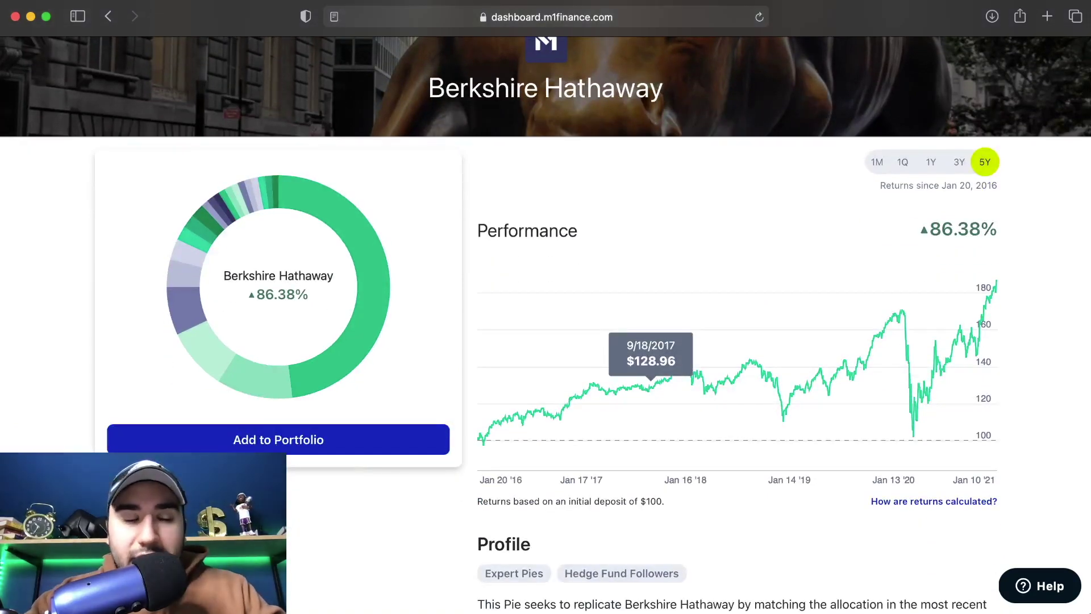
pyautogui.scroll(5, 650, 398)
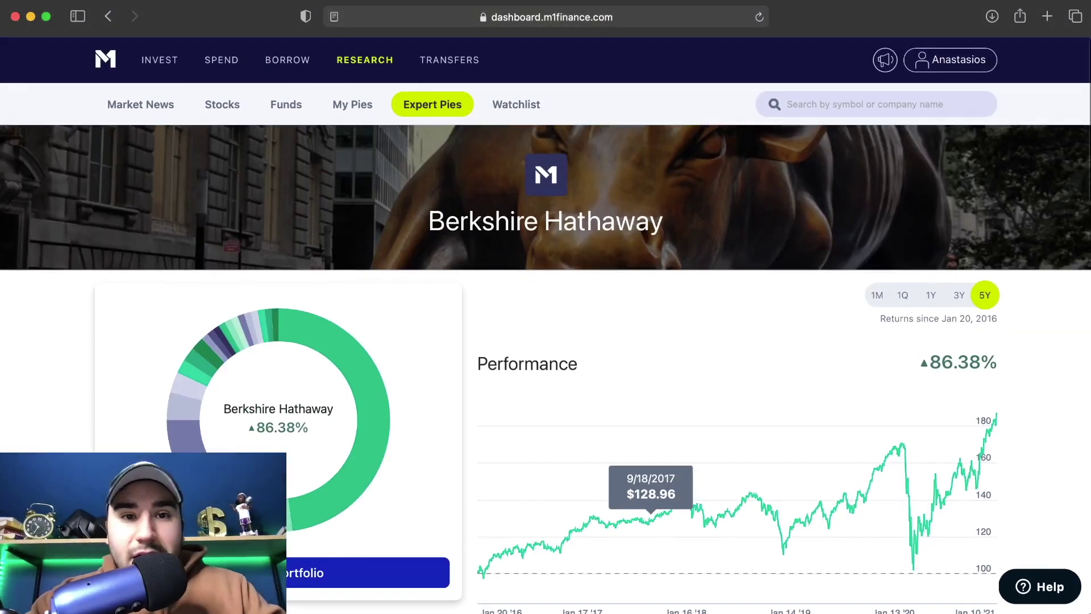
# Step: View the pie lists of the Income Earners and Responsible Investing categories, returning to the Expert Pies overview
pyautogui.press('super+bracketleft')
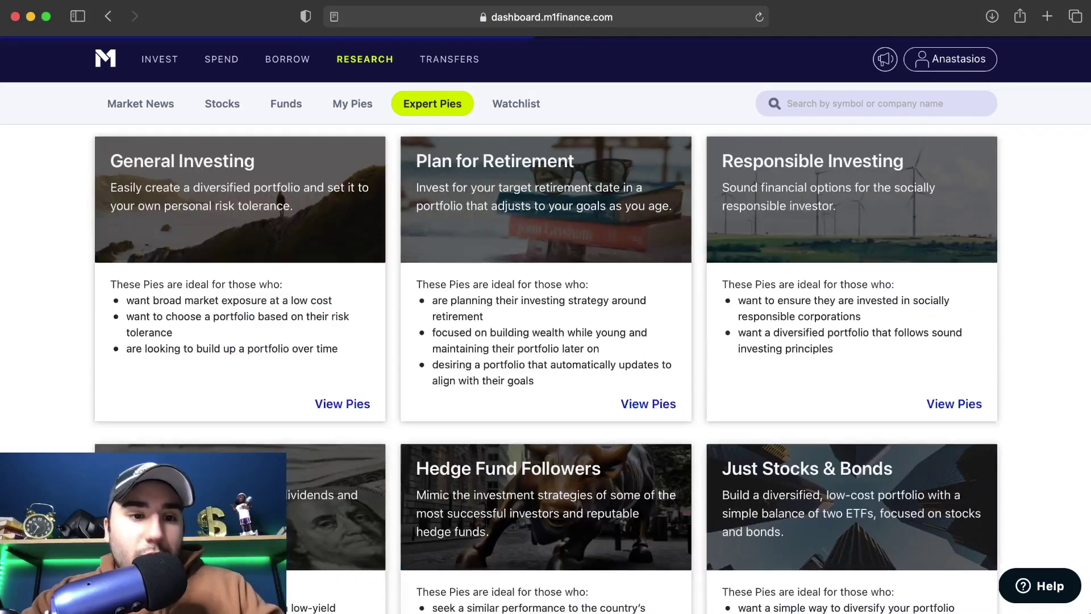
pyautogui.scroll(-2, 545, 307)
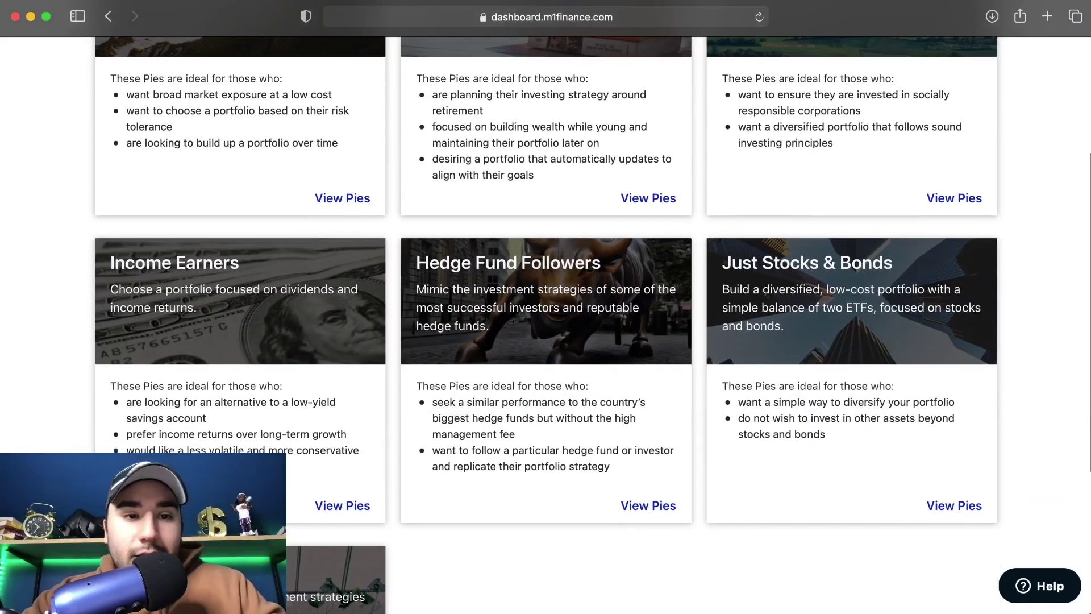
pyautogui.click(342, 502)
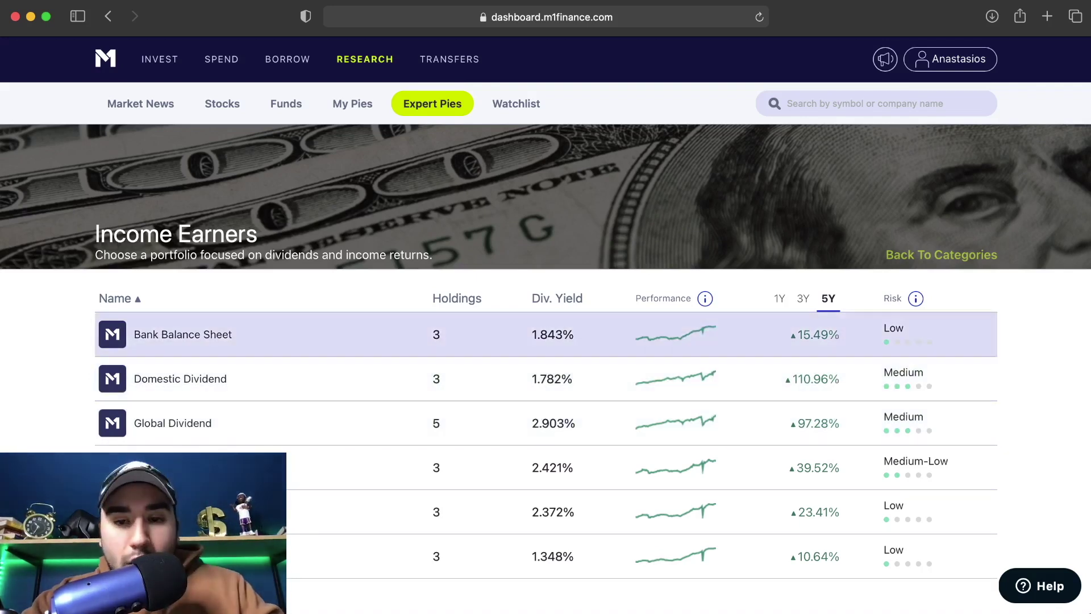
pyautogui.press('super+bracketleft')
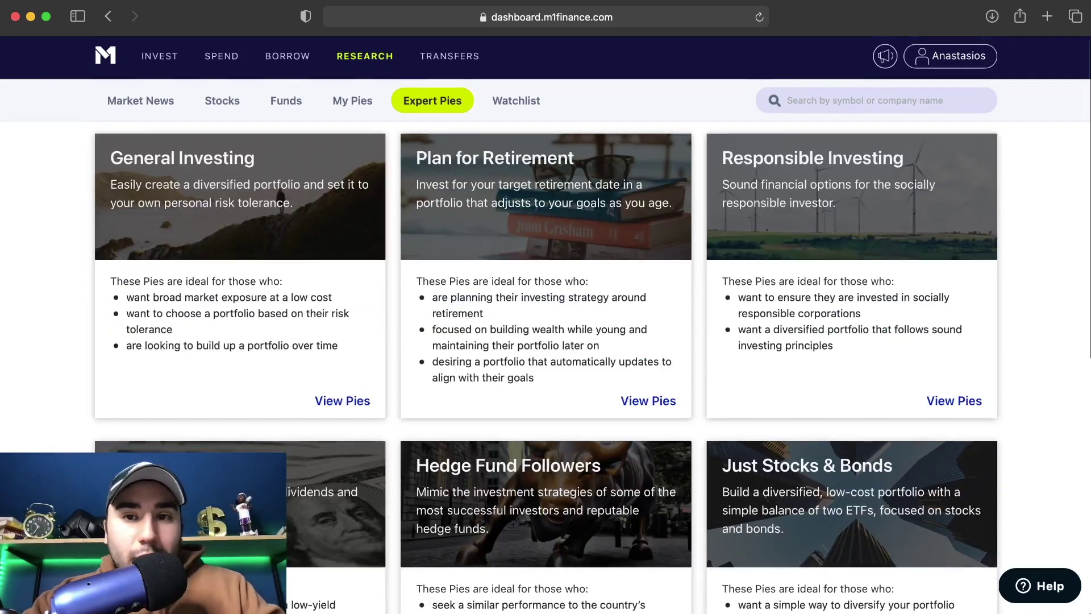
pyautogui.press('super+bracketleft')
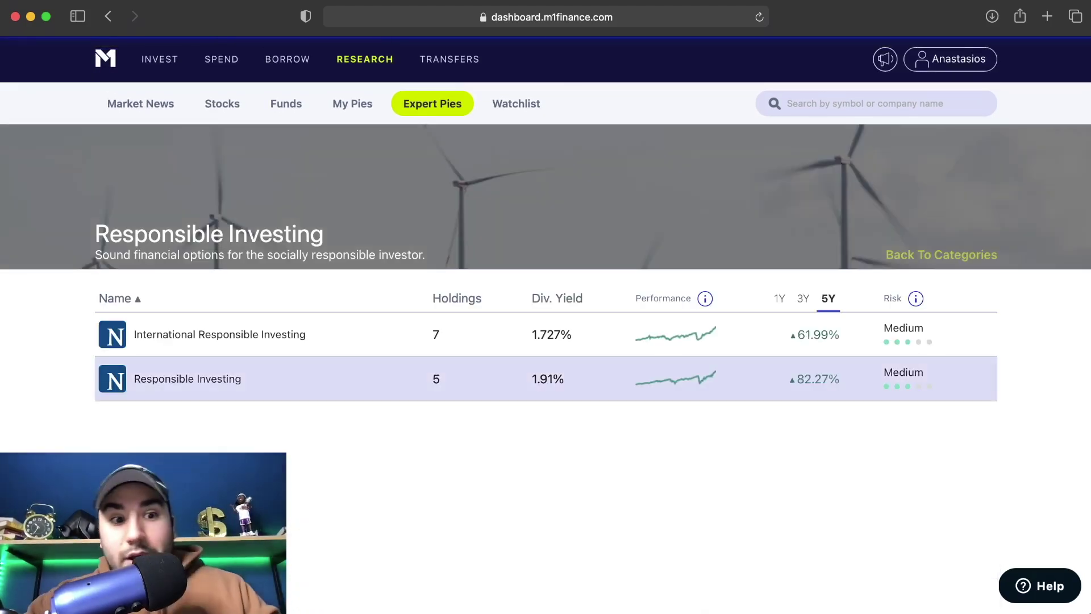
pyautogui.press('super+bracketleft')
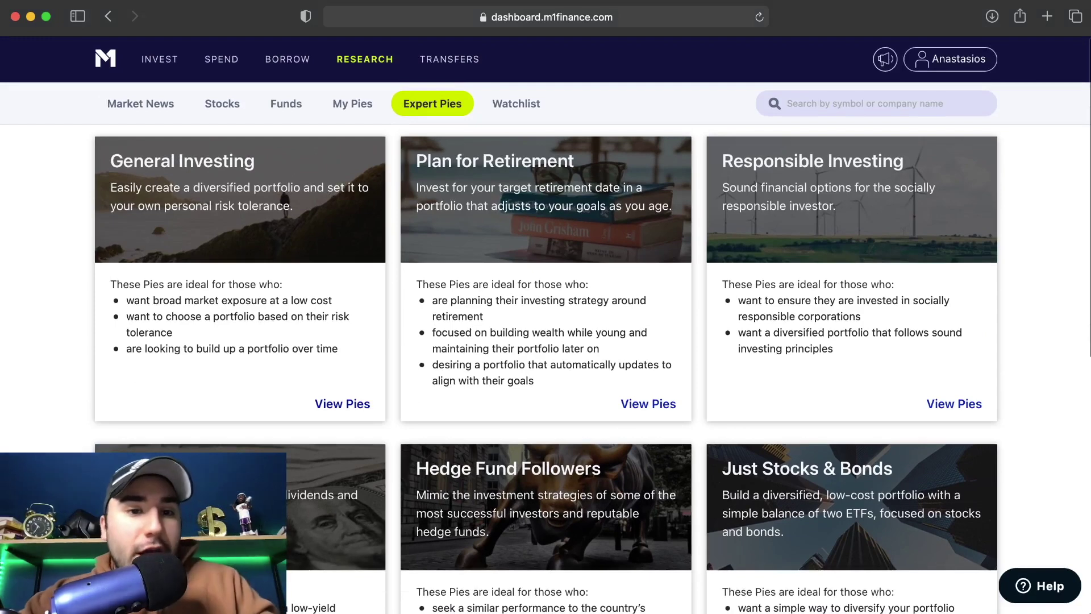
# Step: Open the General Investing category and review its pies by holdings, dividend yield, performance and risk
pyautogui.press('super+bracketleft')
pyautogui.scroll(-1, 545, 421)
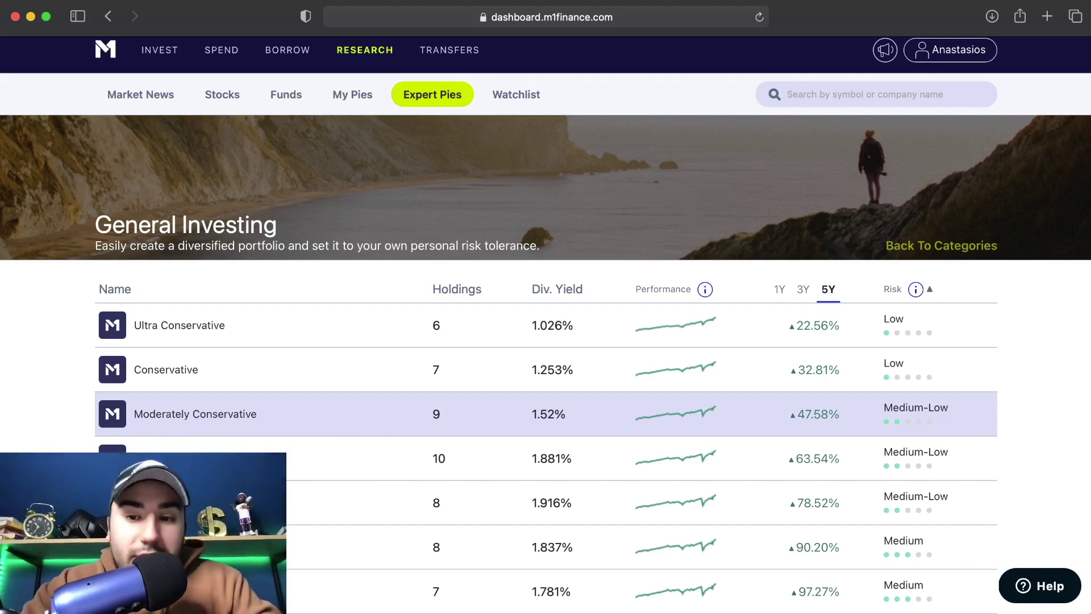
pyautogui.scroll(-1, 545, 324)
pyautogui.scroll(1, 545, 324)
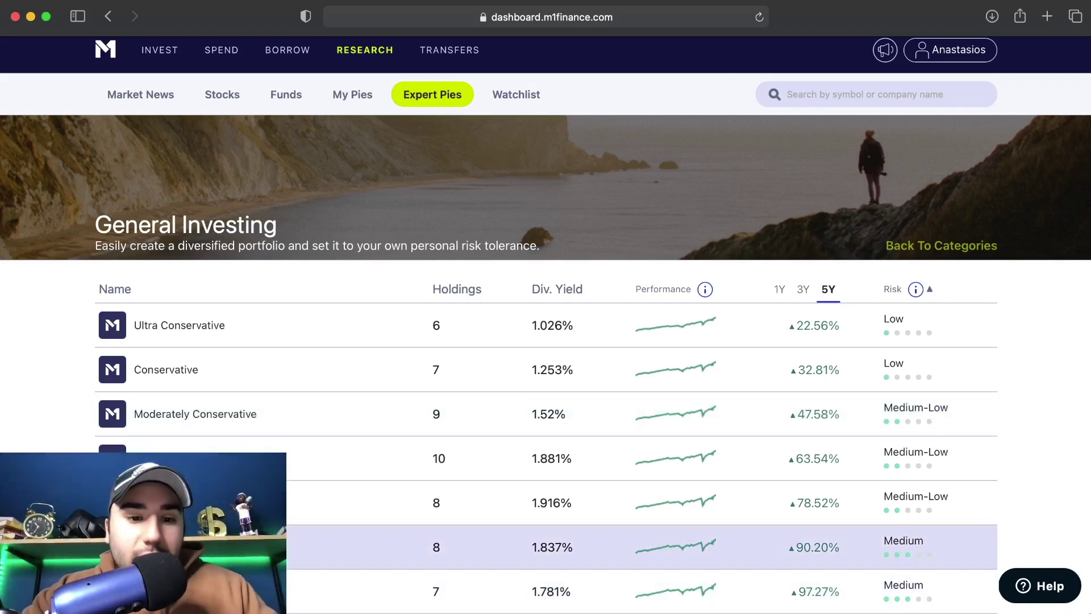
# Step: Open the seven-holding medium-risk pie and the Ultra Conservative pie in General Investing, and examine their target slices
pyautogui.click(188, 591)
pyautogui.scroll(-15, 738, 318)
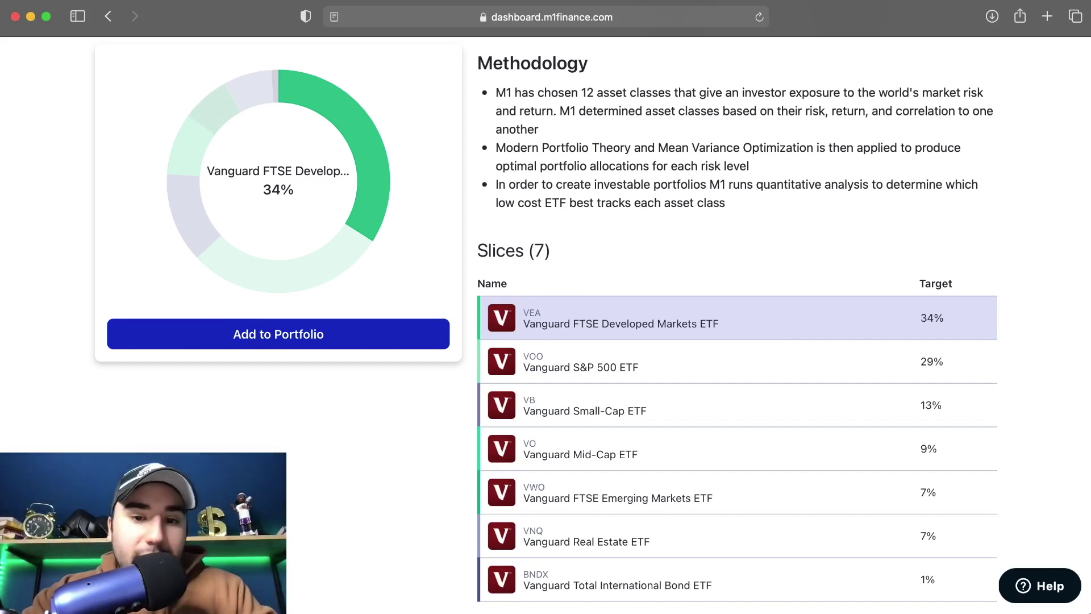
pyautogui.scroll(5, 739, 319)
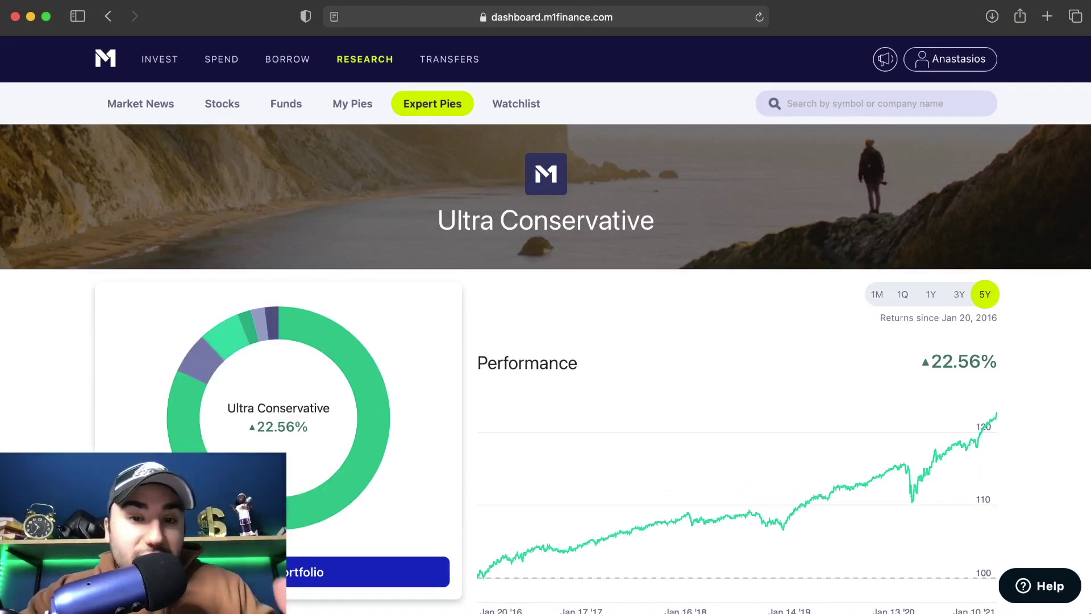
pyautogui.scroll(-10, 738, 318)
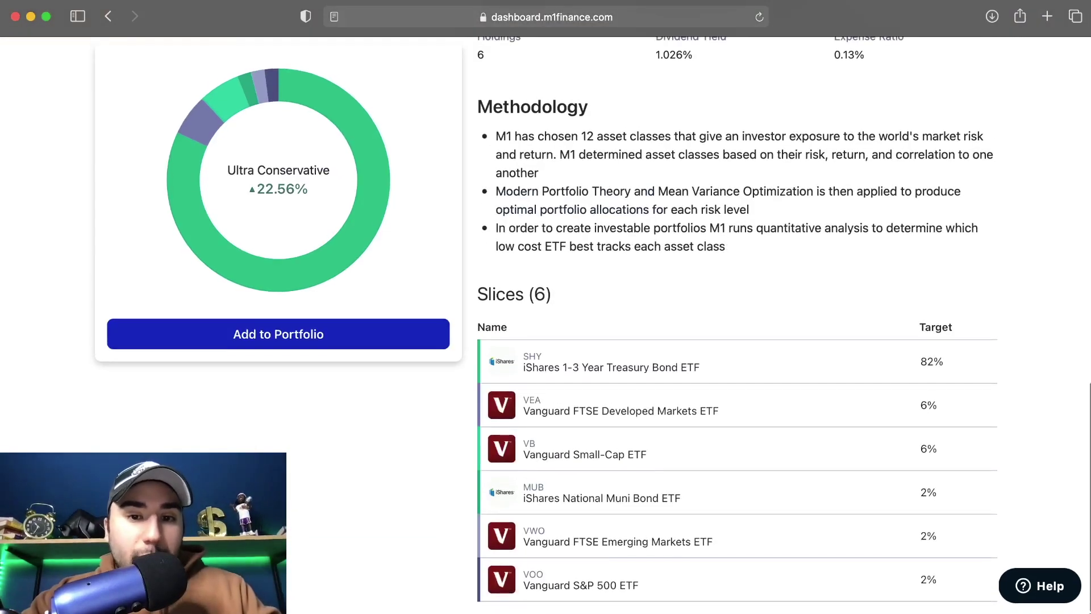